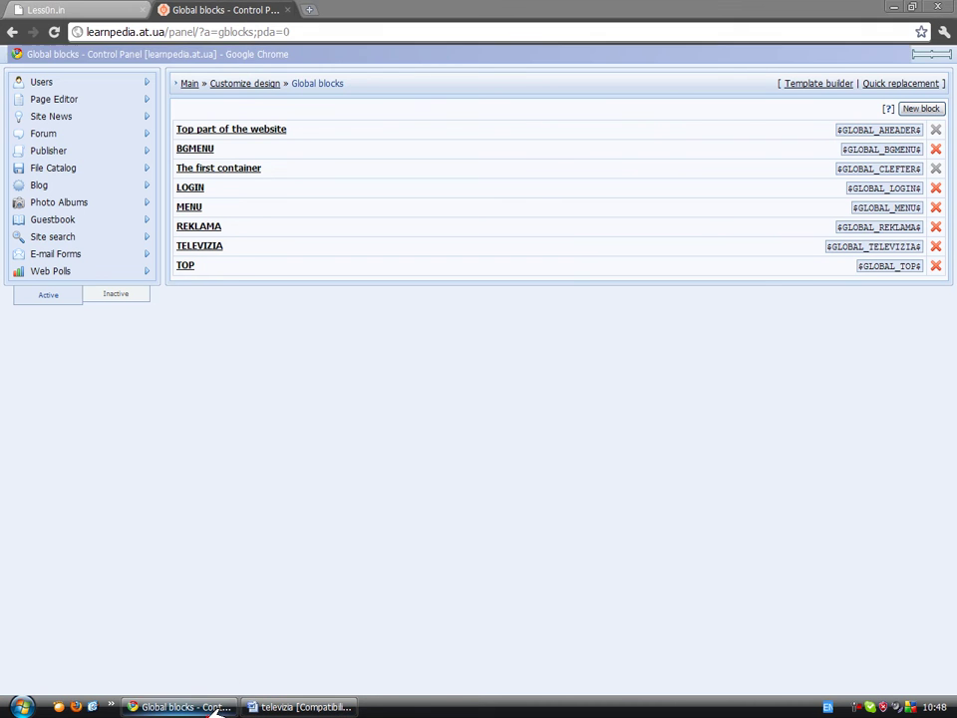
Review the channel links and image addresses in the televizia Word document.
click(184, 707)
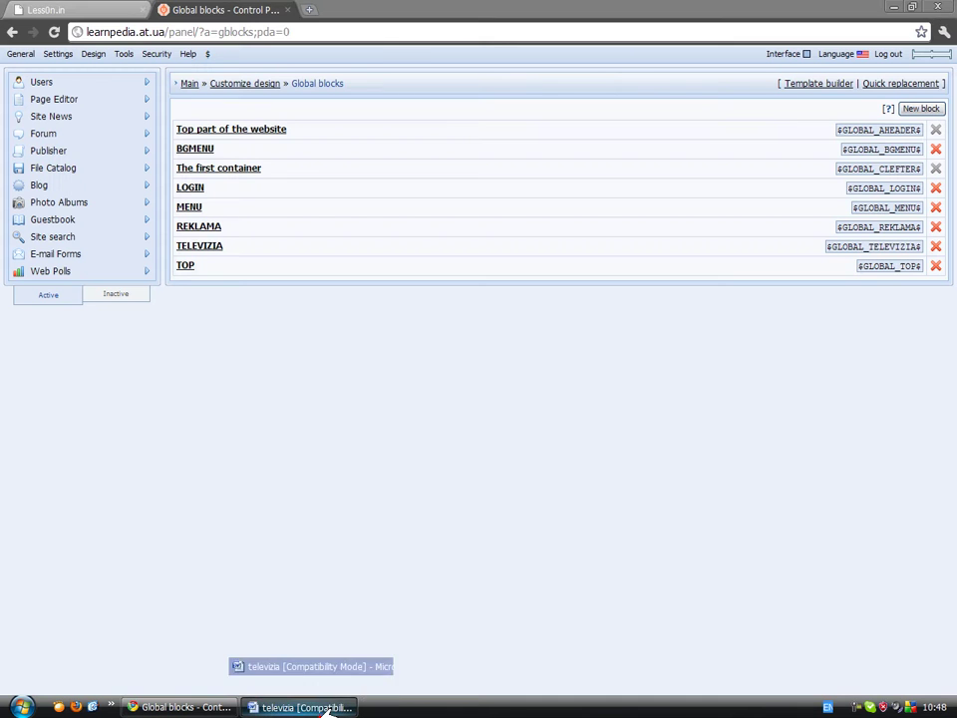
click(299, 707)
drag(402, 478, 11, 153)
click(122, 299)
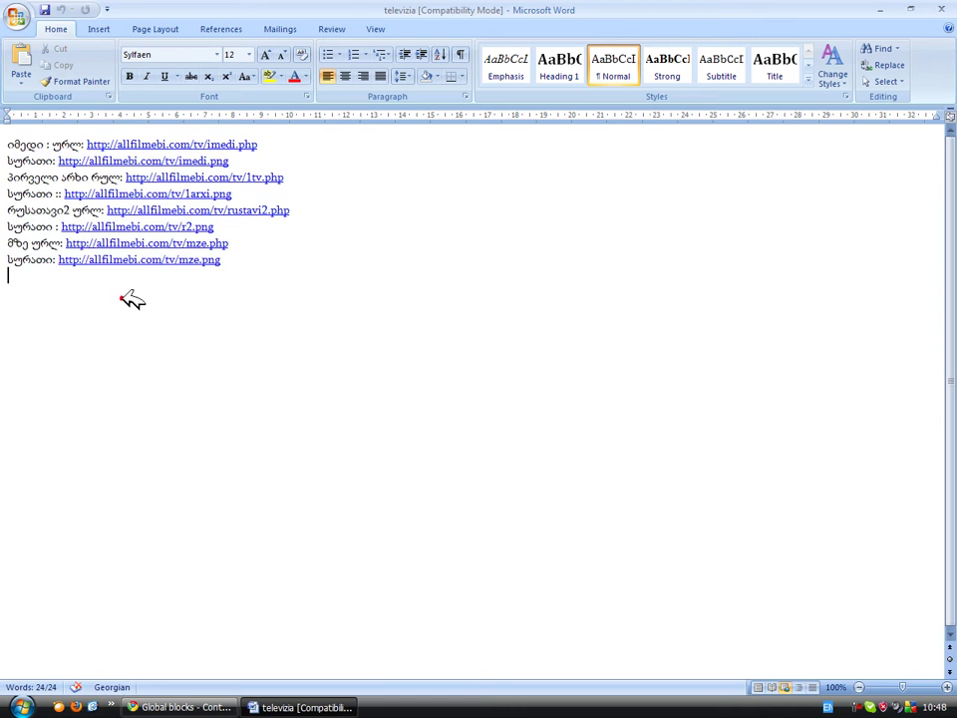
drag(183, 277, 9, 241)
click(378, 359)
drag(377, 359, 9, 119)
click(317, 479)
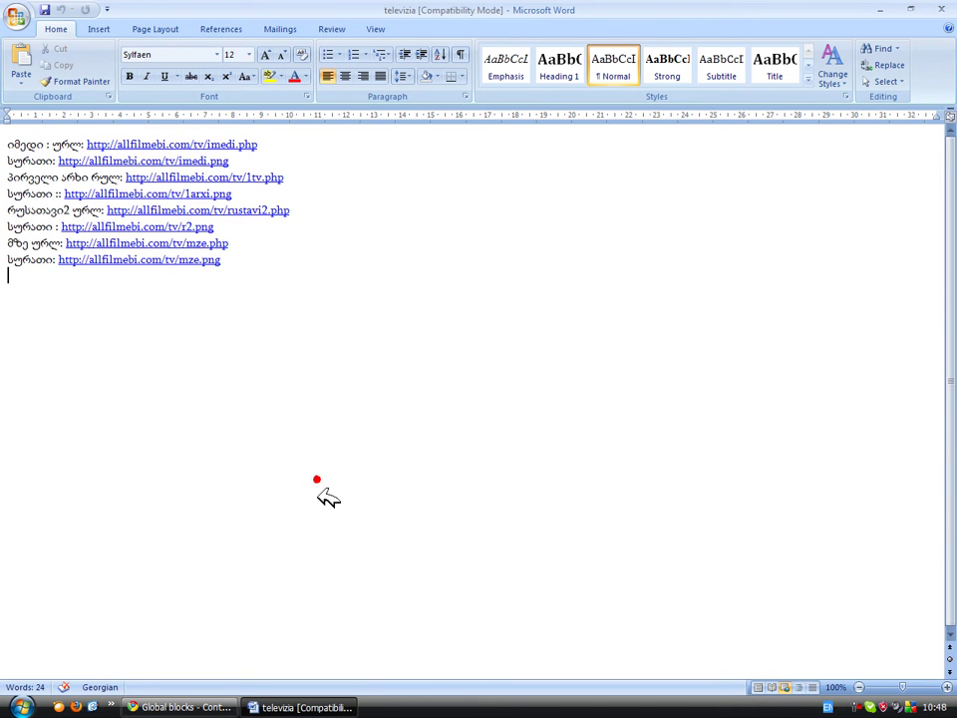
drag(245, 323, 17, 136)
click(288, 348)
drag(299, 320, 130, 224)
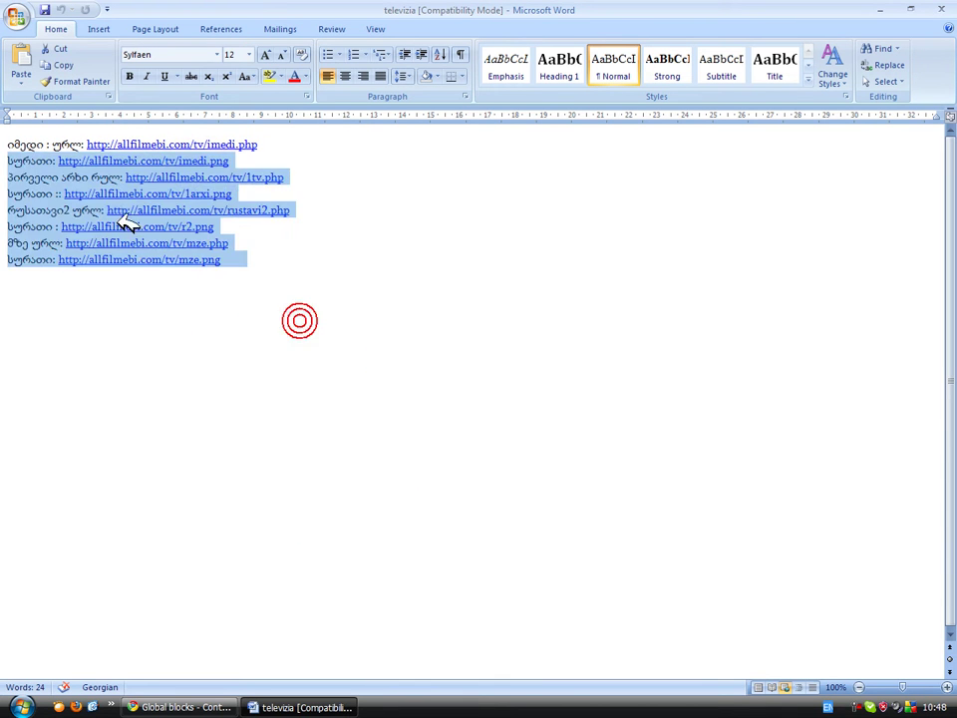
click(103, 310)
Open the empty TELEVIZIA global block template for editing in the control panel.
click(190, 707)
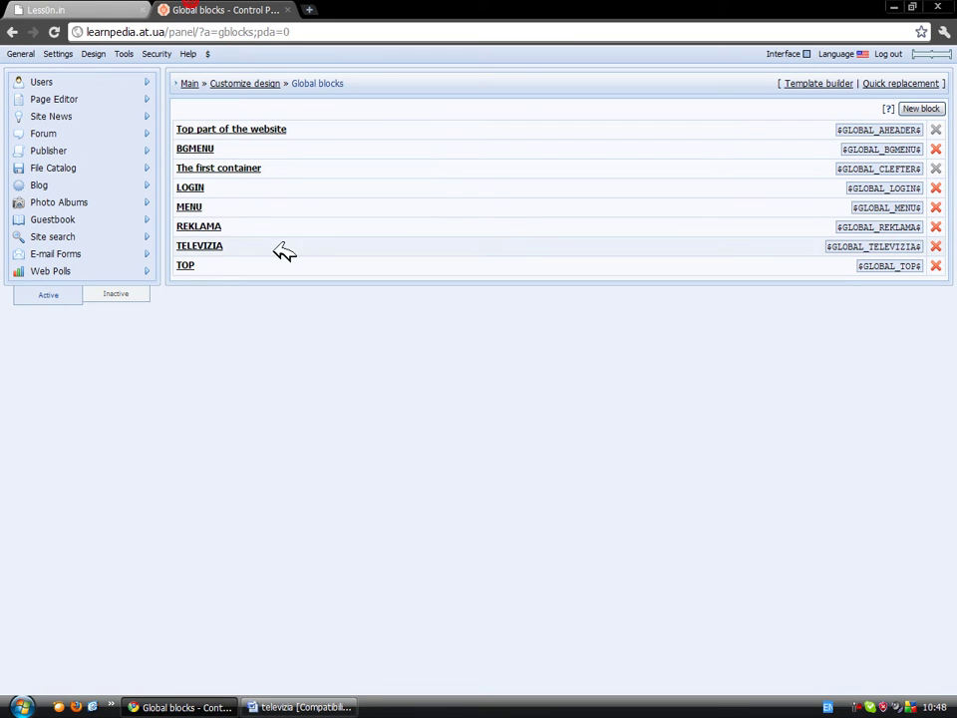
click(221, 247)
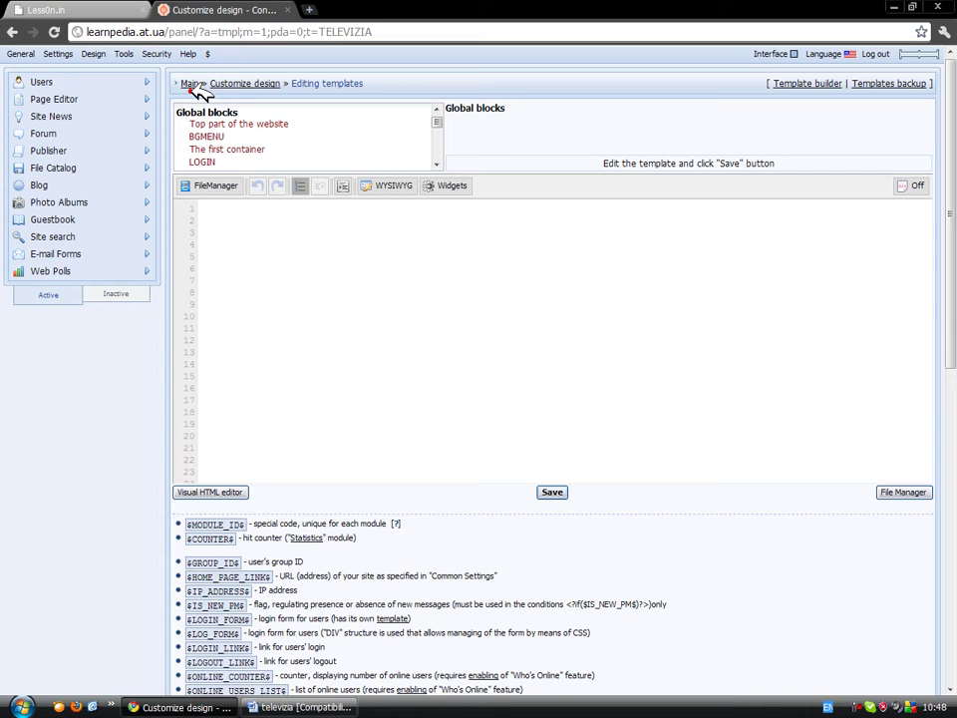
click(195, 85)
click(240, 145)
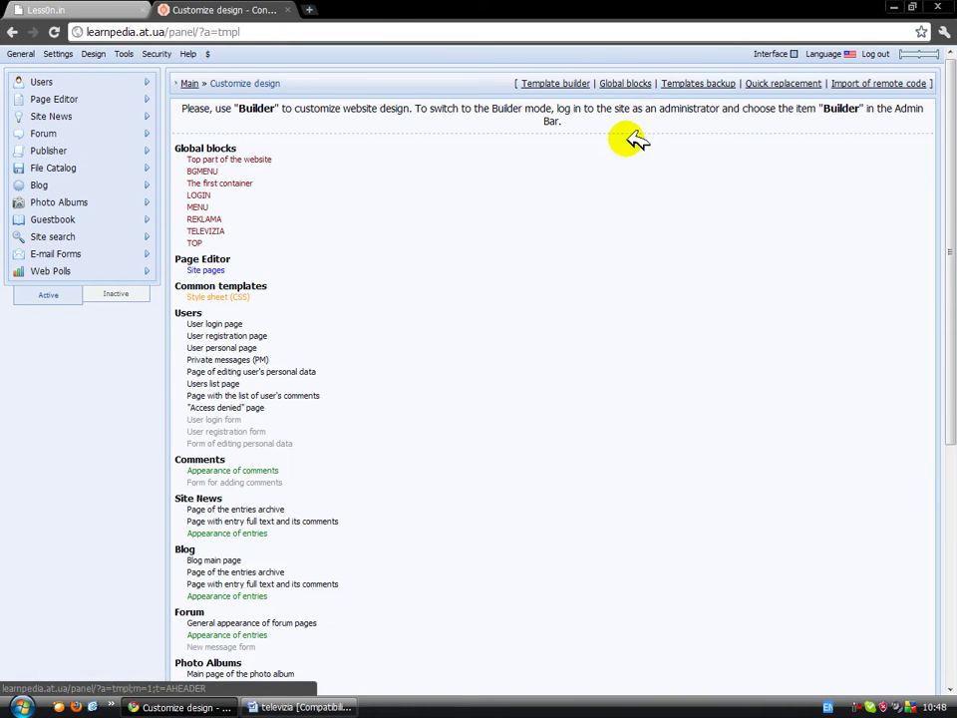
click(633, 83)
click(921, 108)
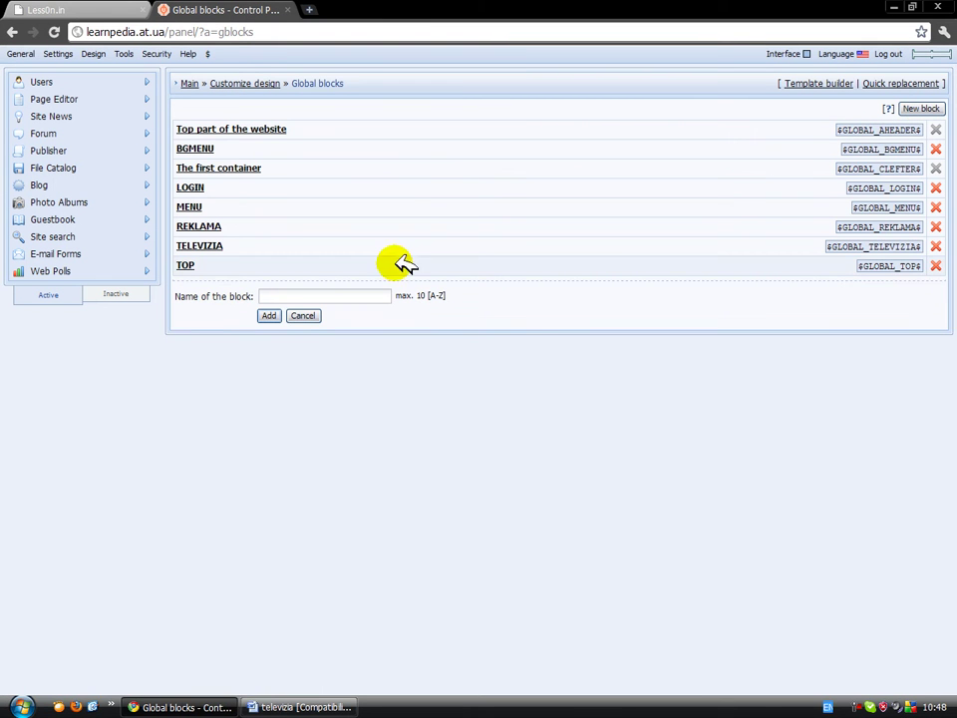
click(303, 315)
click(206, 247)
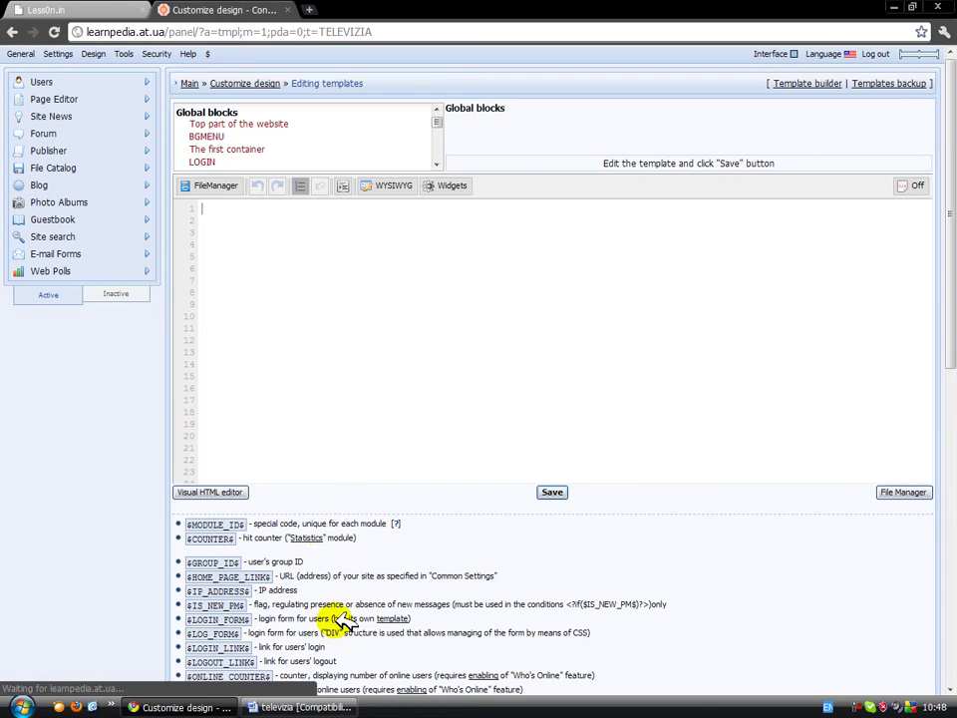
In the visual HTML editor, insert a trial image using the mze.png address from Word.
click(211, 492)
click(428, 706)
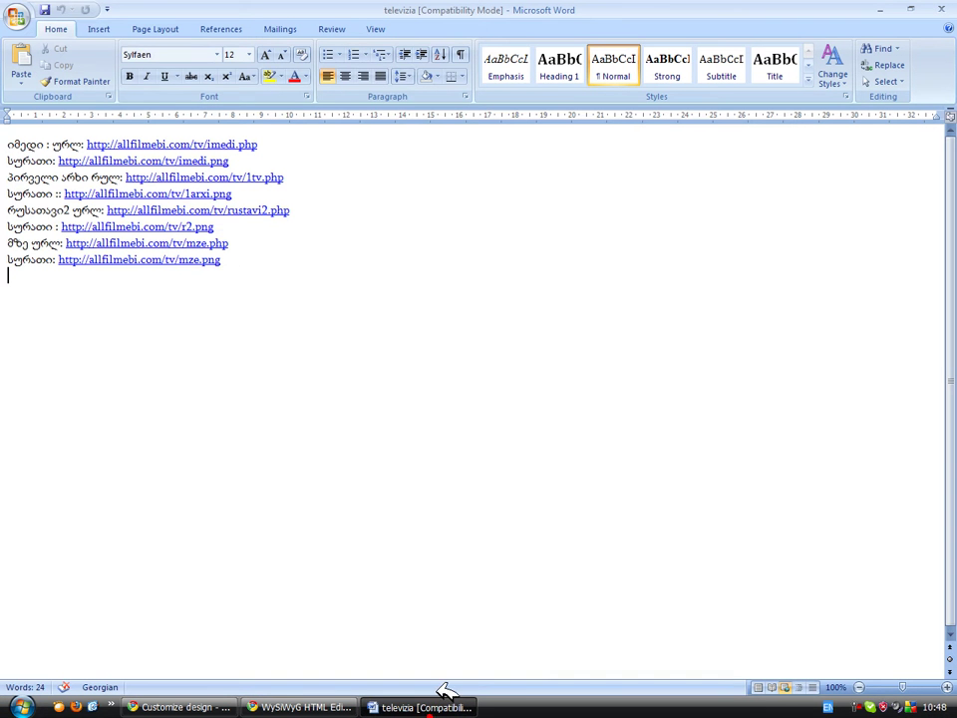
drag(223, 257, 60, 262)
key(ctrl+c)
click(299, 707)
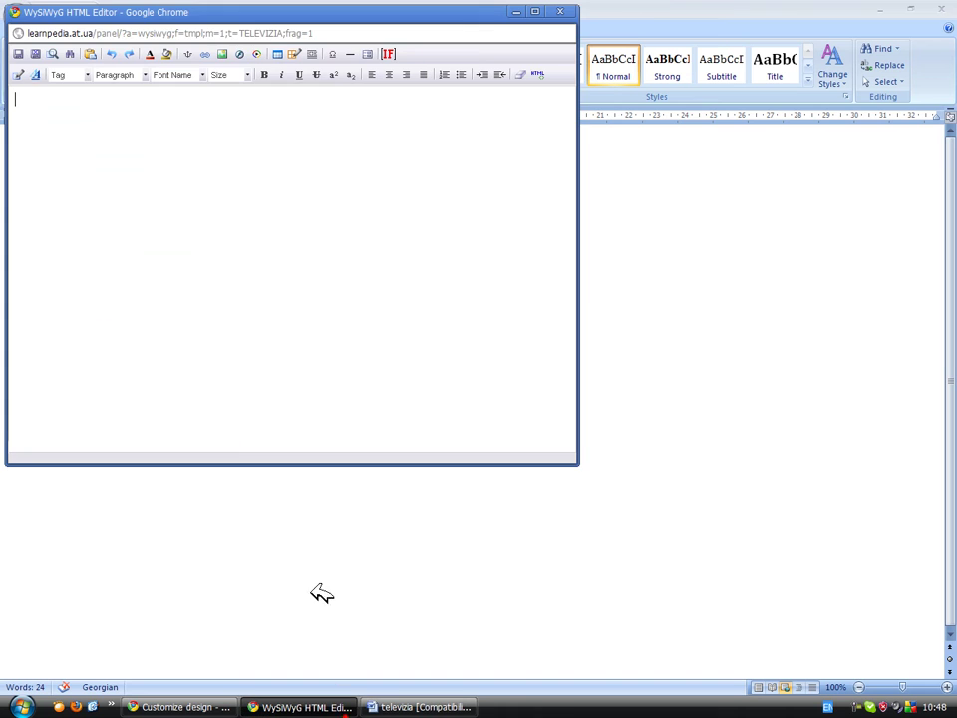
click(239, 53)
click(316, 158)
key(ctrl+v)
click(432, 368)
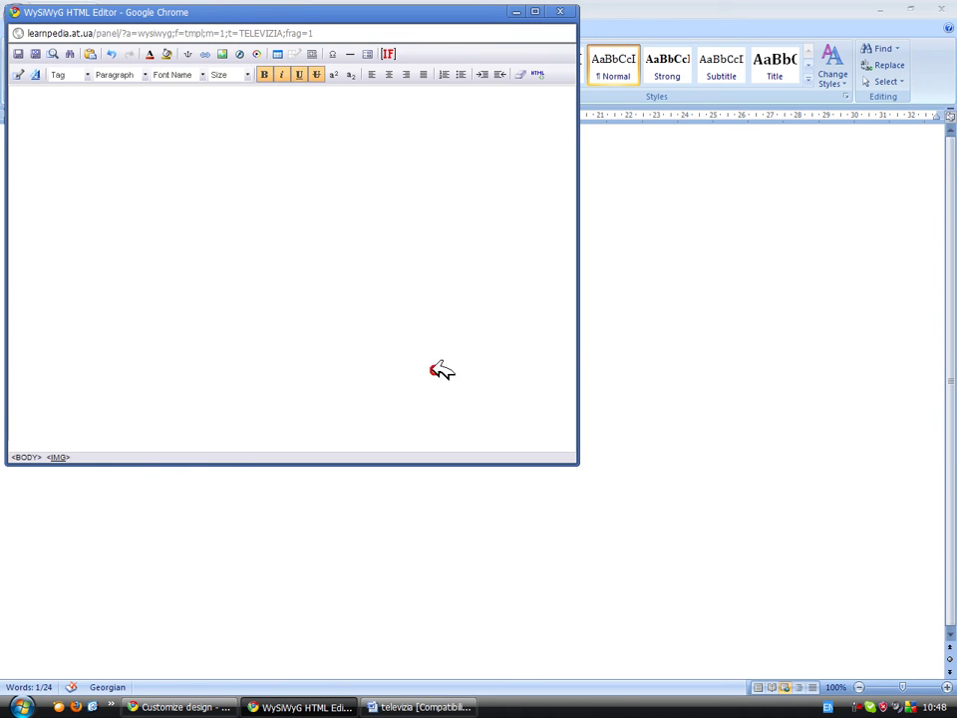
Copy the imedi.png image address from the Word link list.
click(299, 706)
click(257, 455)
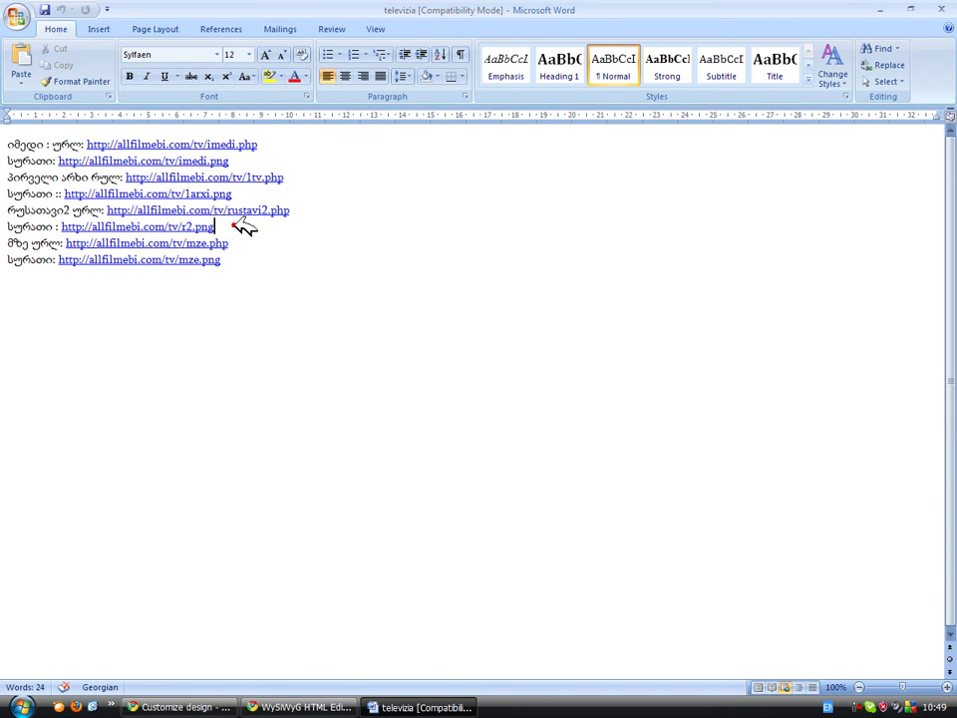
click(314, 199)
drag(291, 177, 133, 180)
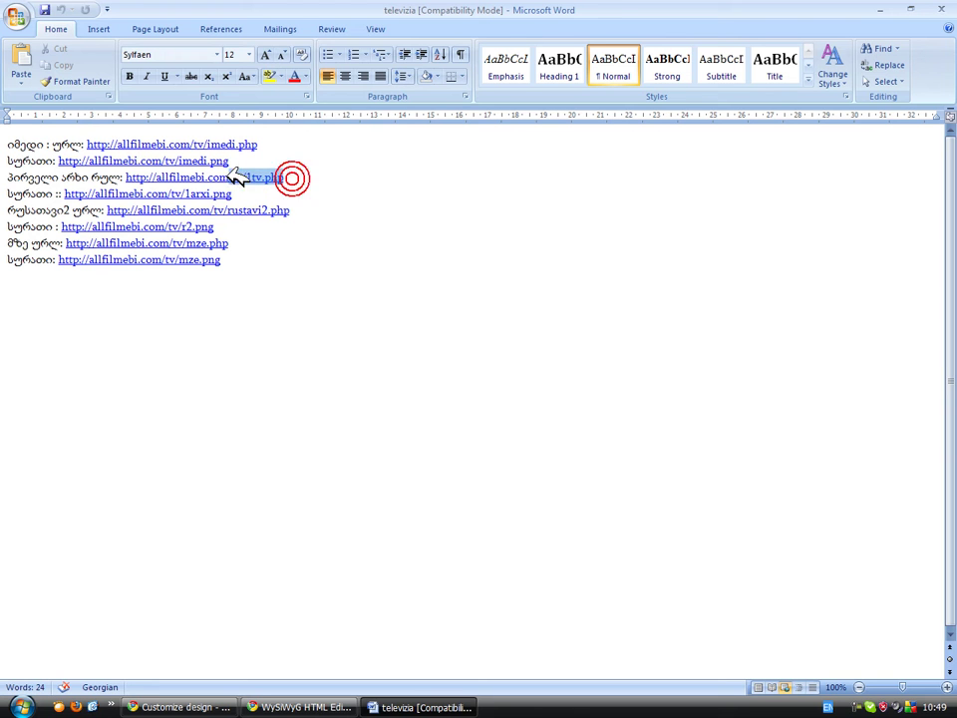
click(124, 179)
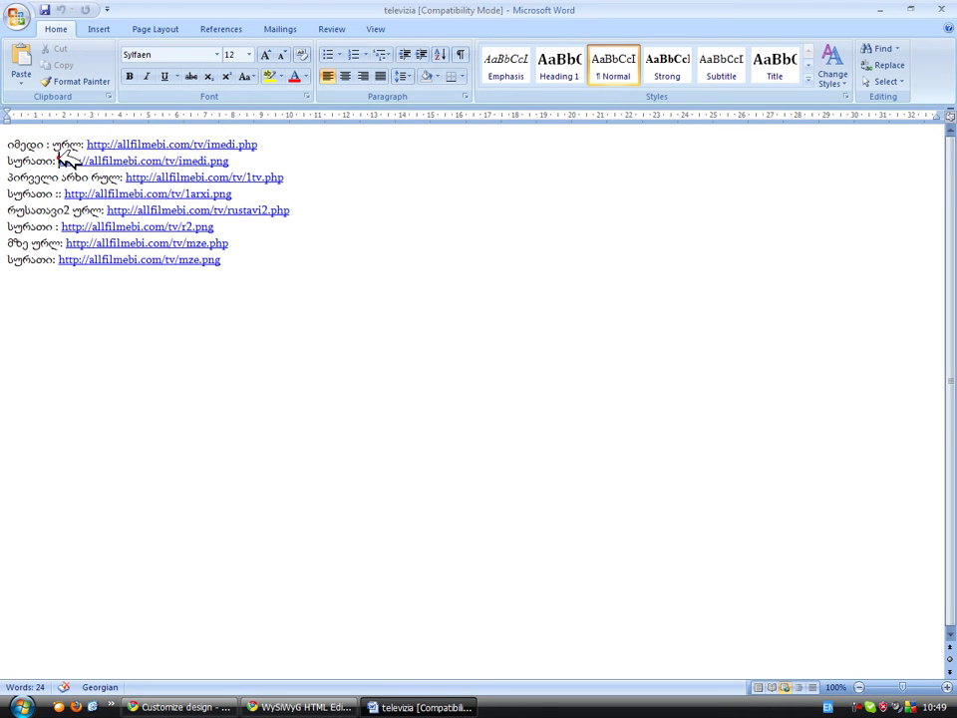
drag(60, 161, 229, 160)
click(230, 160)
click(299, 706)
click(443, 490)
drag(231, 160, 84, 160)
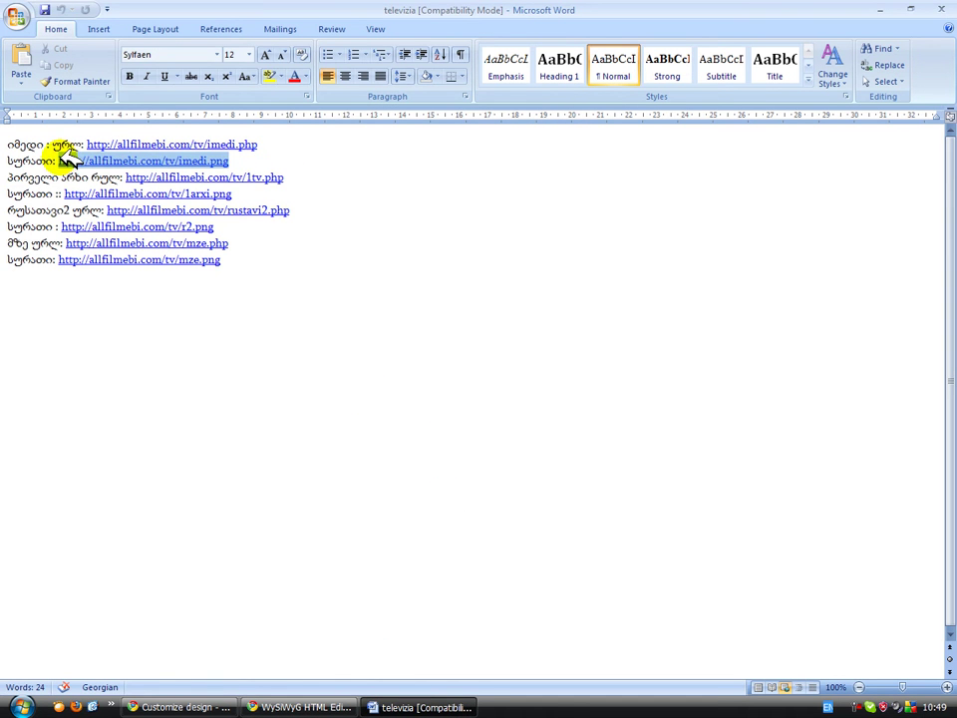
click(337, 707)
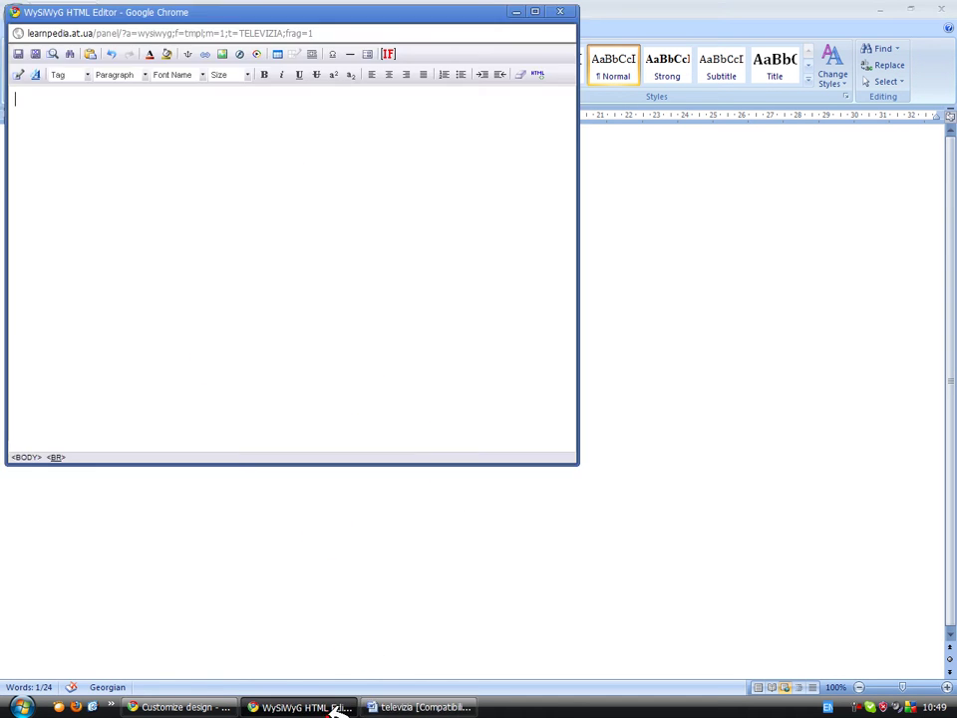
Insert the imedi.png globe logo into the TELEVIZIA block.
click(219, 54)
click(310, 158)
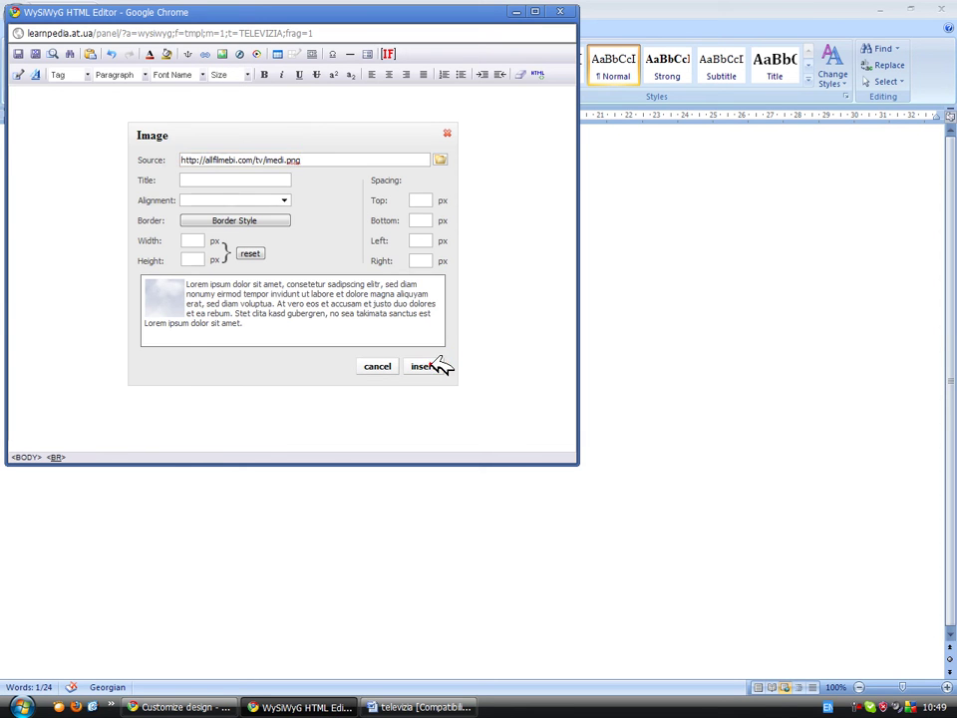
click(438, 364)
click(423, 195)
click(415, 169)
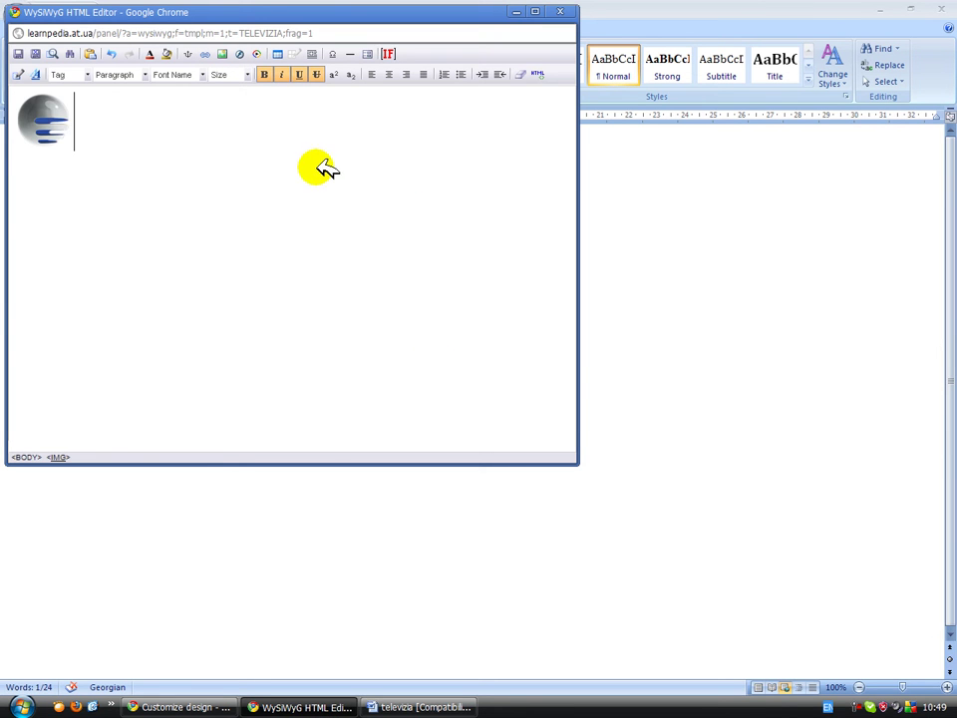
Copy the 1arxi.png address from Word and insert that pink logo after the globe.
key(alt+Tab)
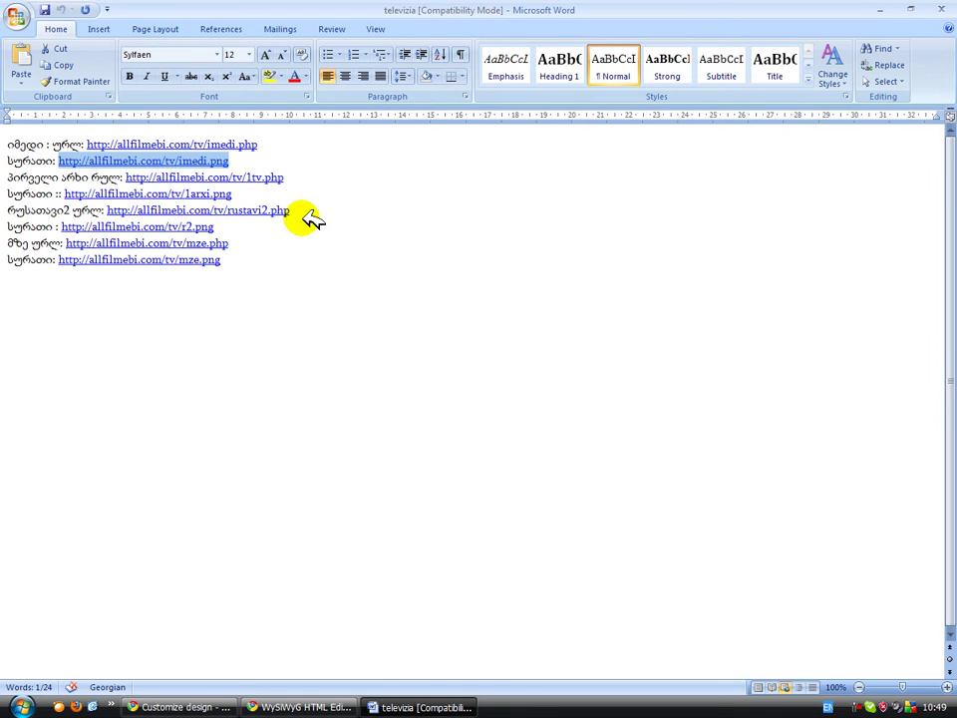
drag(304, 195, 75, 196)
key(ctrl+c)
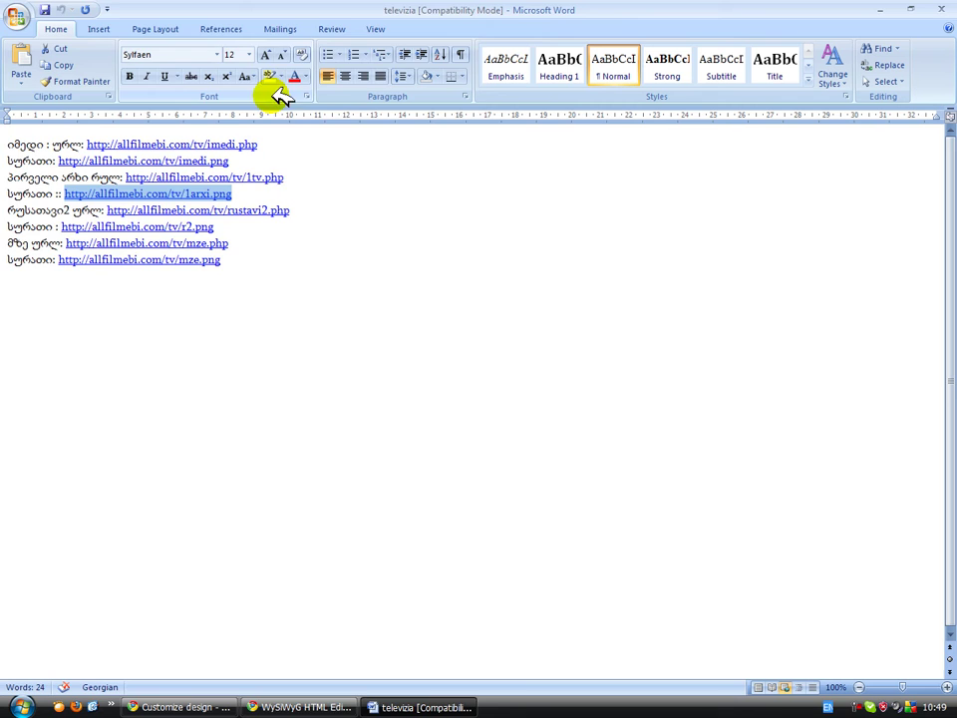
key(alt+Tab)
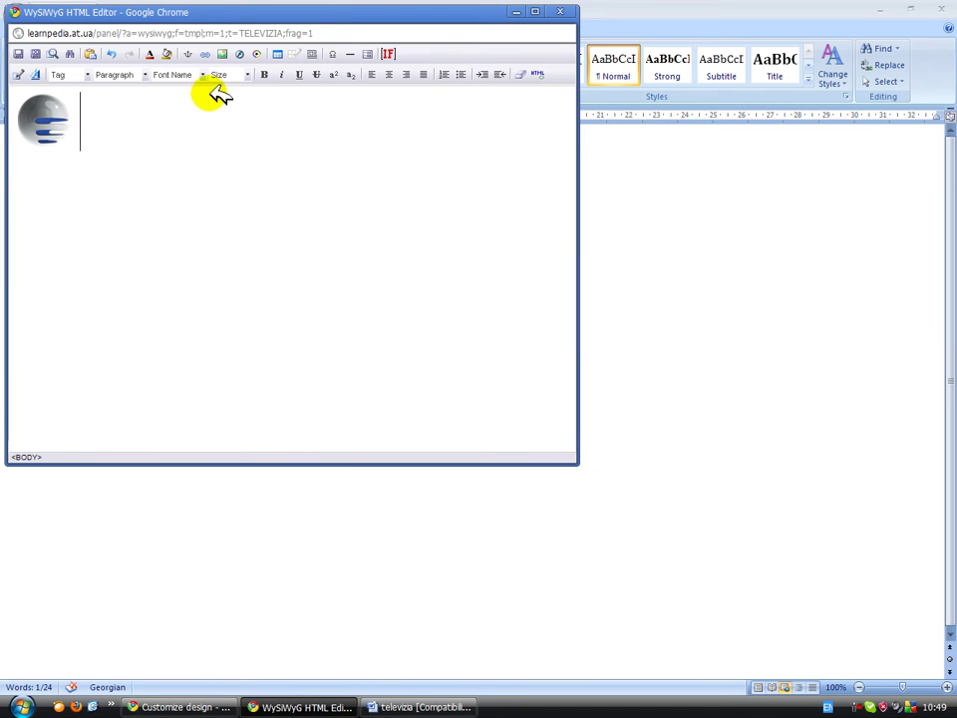
click(222, 55)
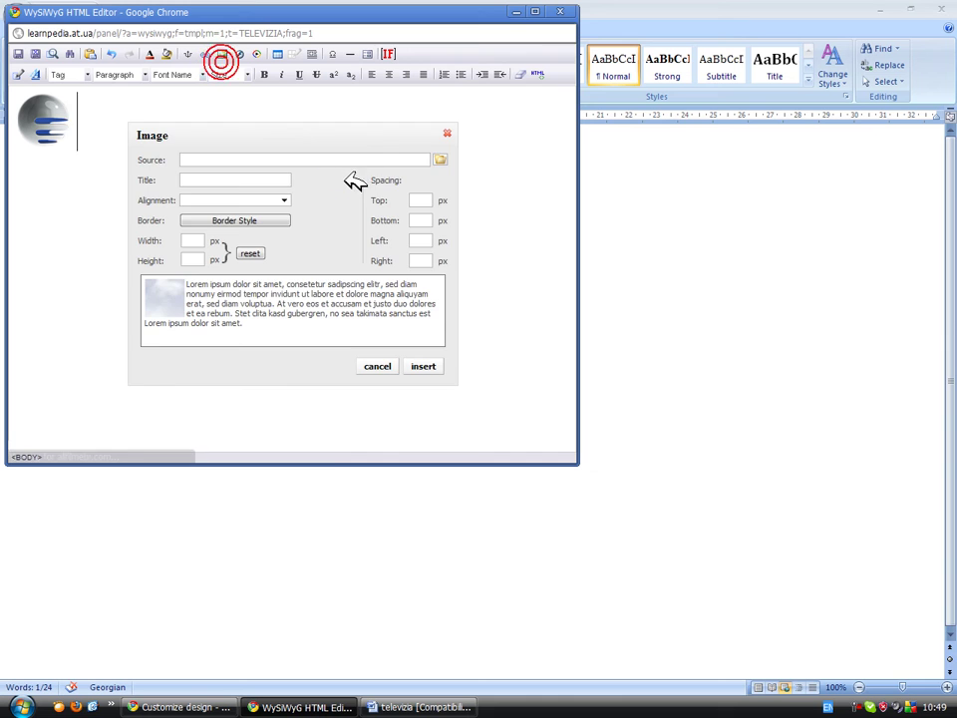
click(348, 159)
key(ctrl+v)
click(424, 366)
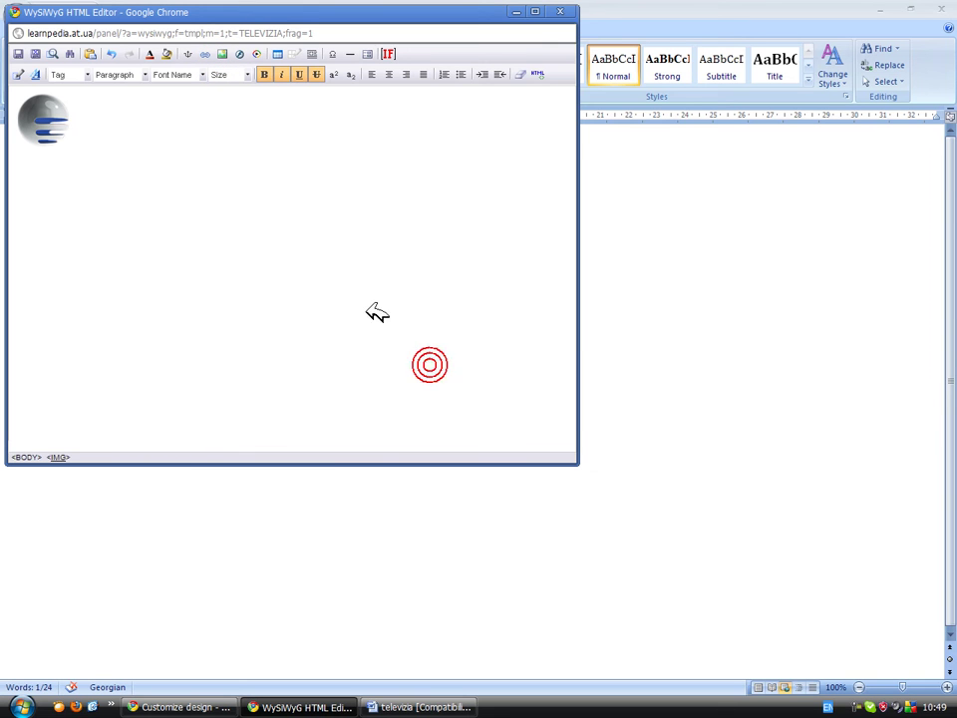
click(98, 149)
Inspect the globe logo's image properties and the pink logo's link settings.
click(61, 118)
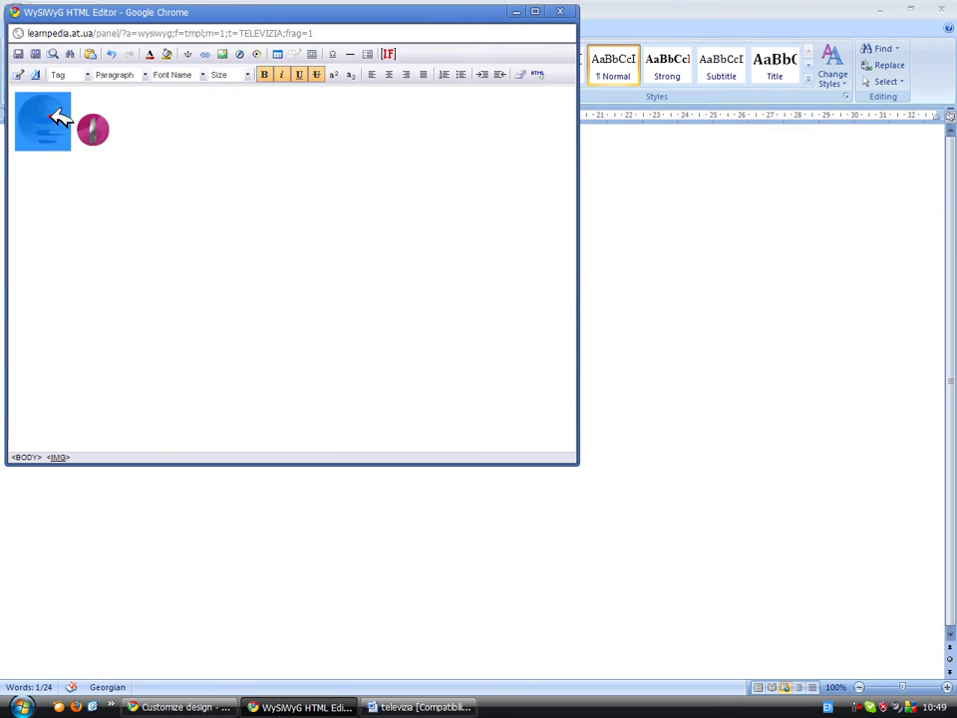
click(93, 128)
click(221, 53)
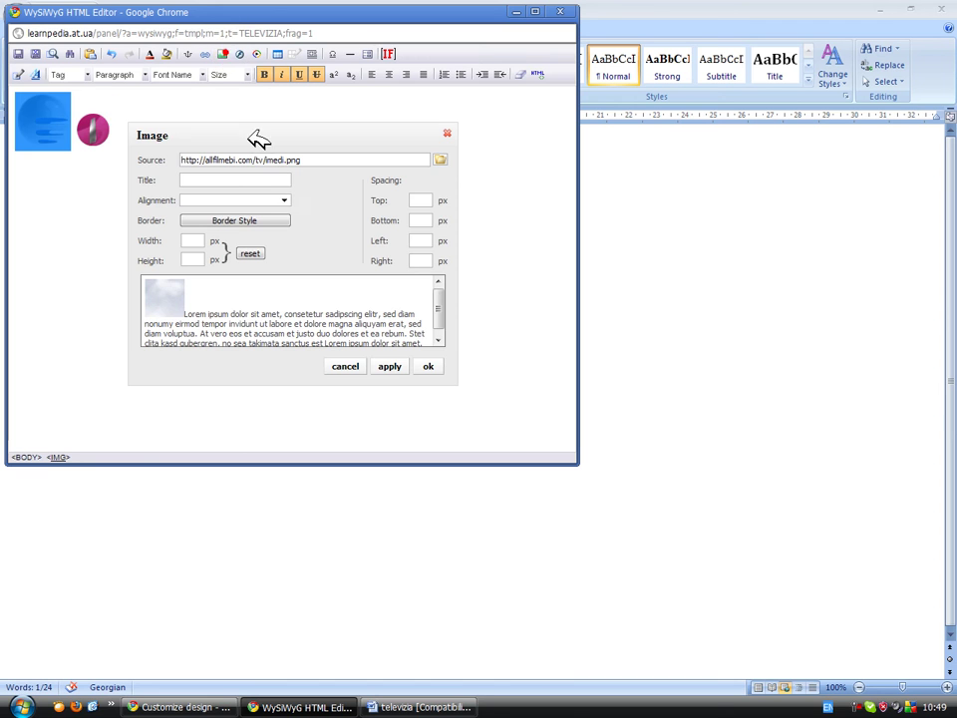
click(448, 133)
click(93, 124)
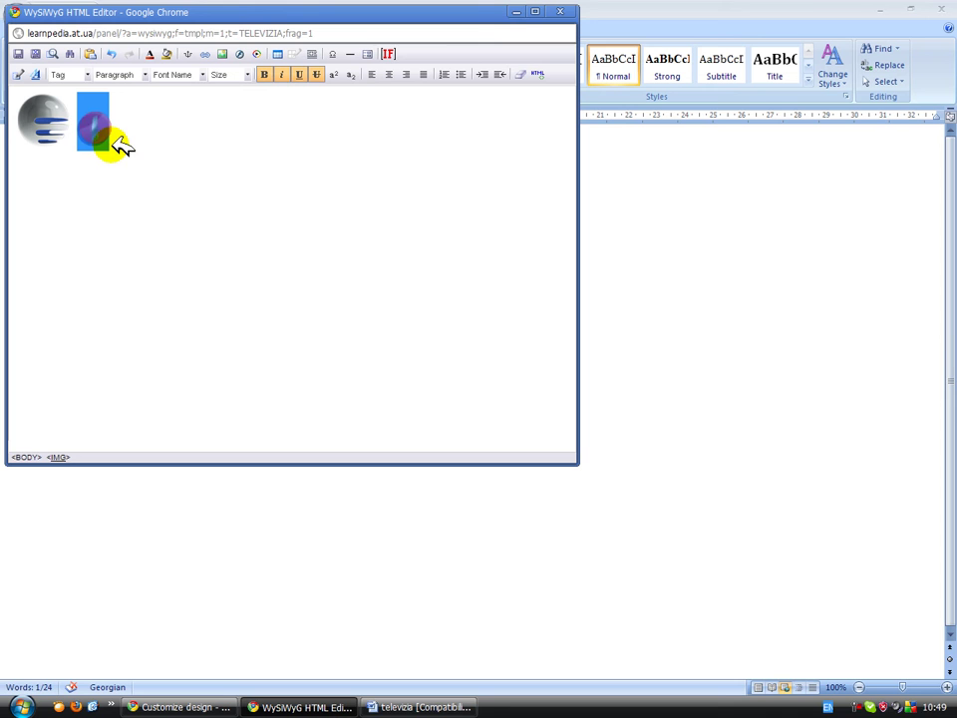
click(205, 54)
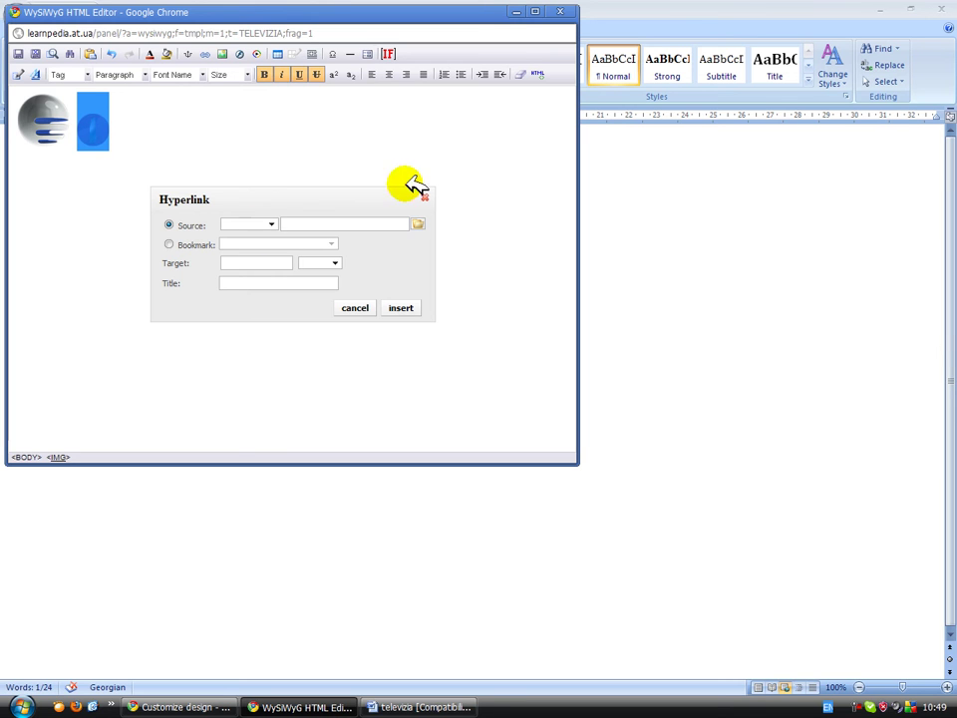
click(425, 196)
Resize the pink 1arxi.png logo to roughly match the globe logo.
click(104, 131)
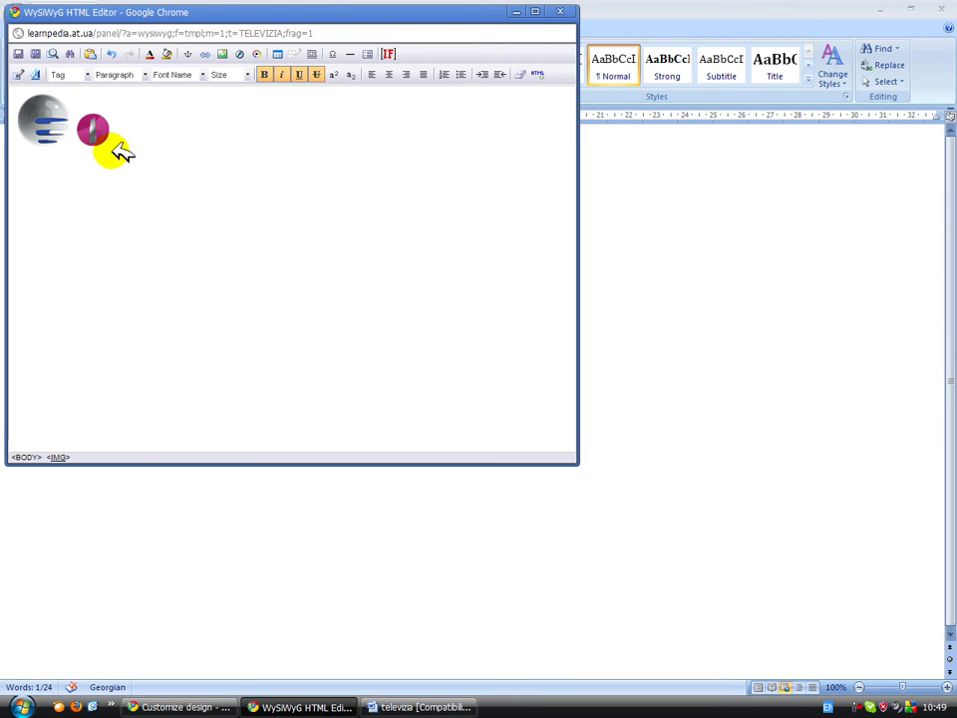
click(273, 284)
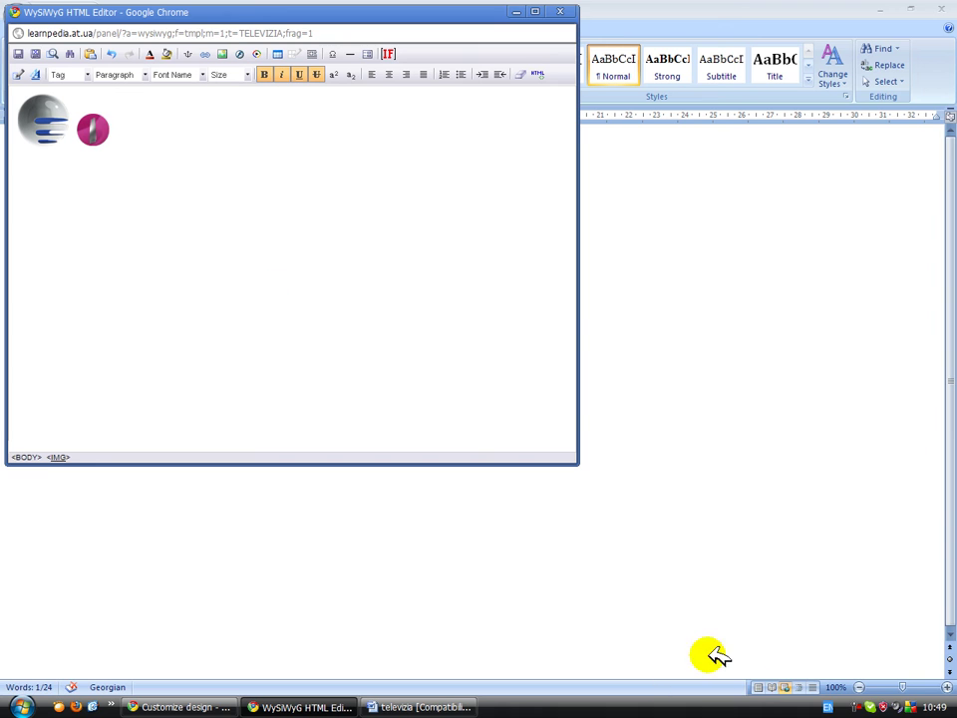
click(872, 703)
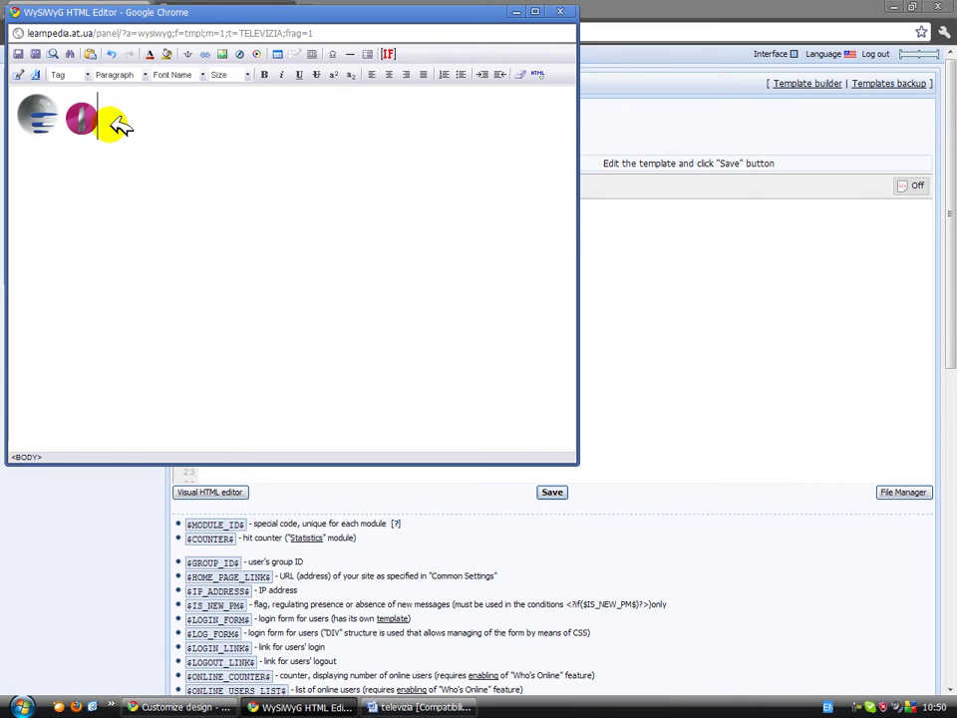
click(84, 117)
click(221, 54)
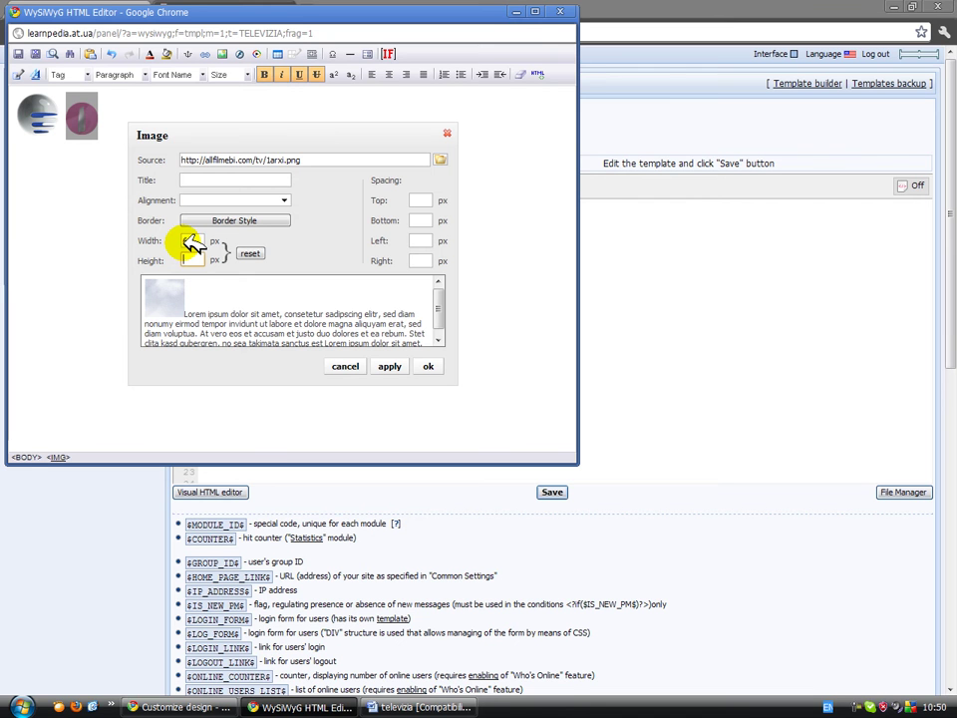
click(429, 366)
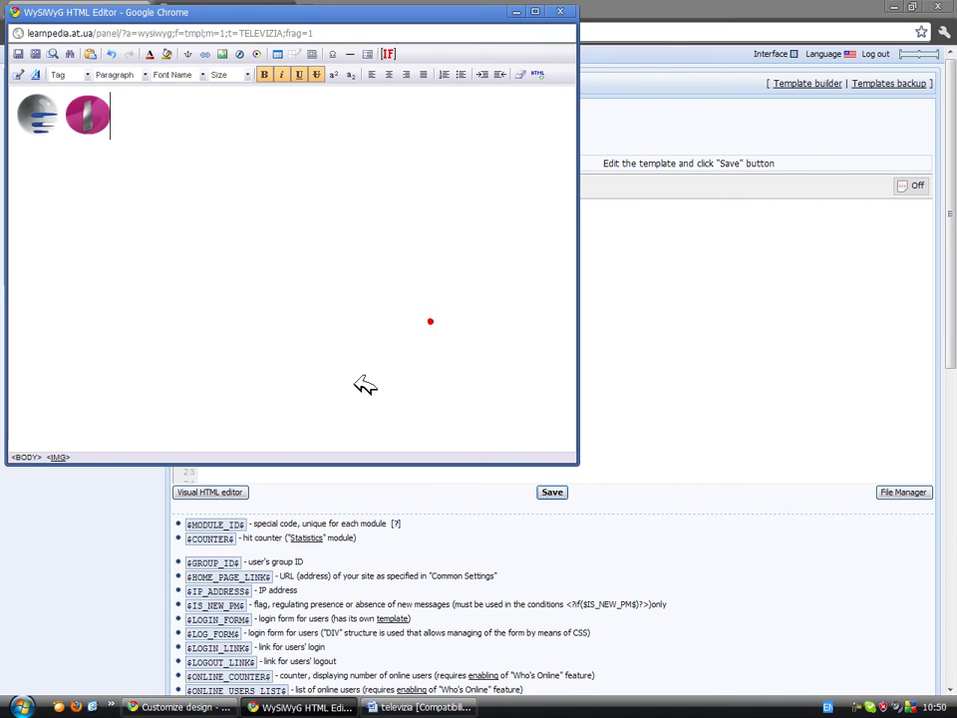
Copy the r2.png address from Word and insert it as a 60×60 px third logo.
click(419, 707)
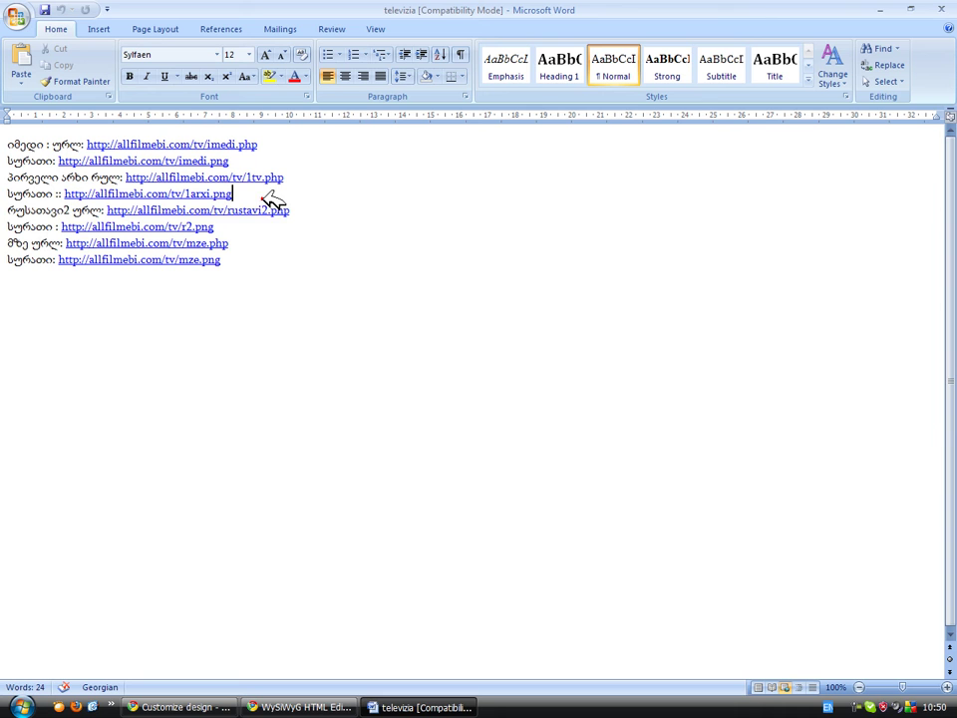
mouse_move(253, 191)
mouse_down()
mouse_move(211, 206)
mouse_move(87, 182)
mouse_up()
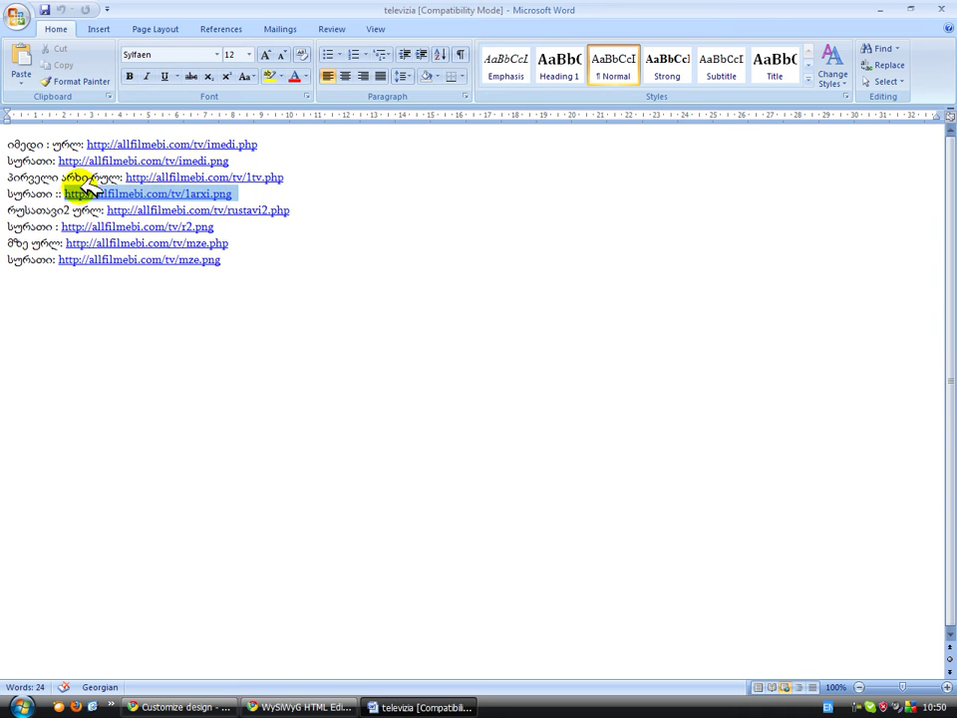
click(169, 226)
drag(224, 226, 62, 226)
key(ctrl+c)
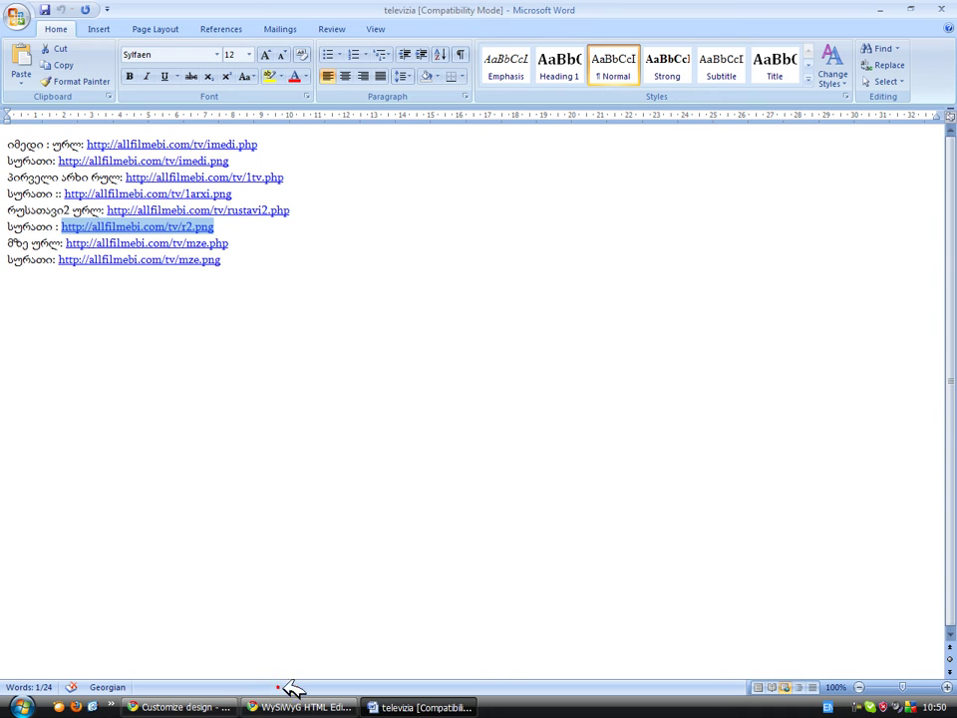
click(299, 706)
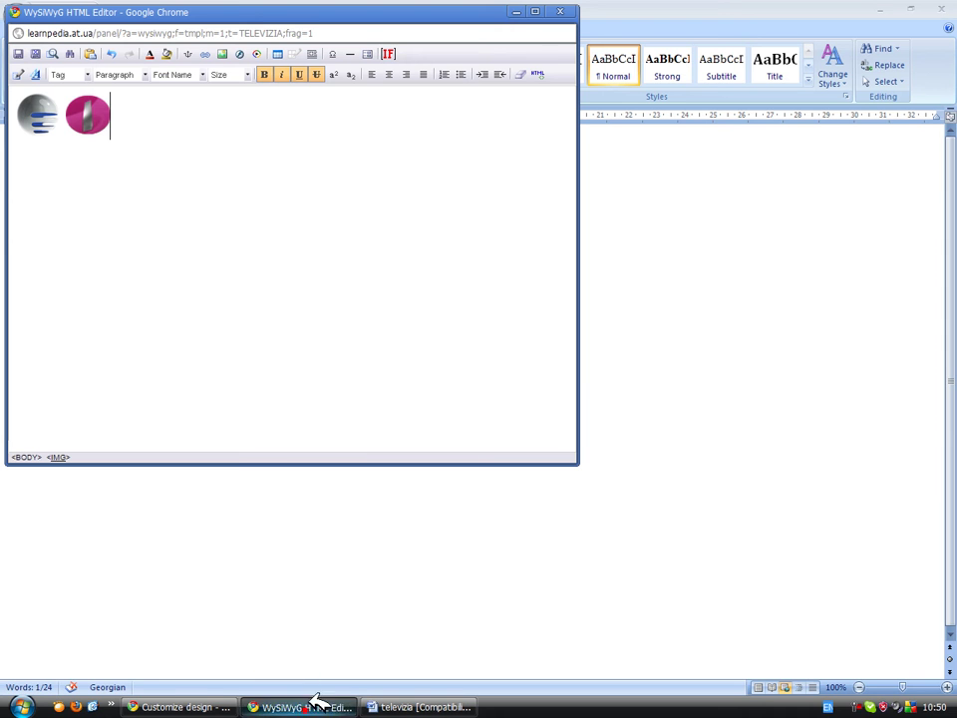
click(231, 56)
click(310, 159)
key(ctrl+v)
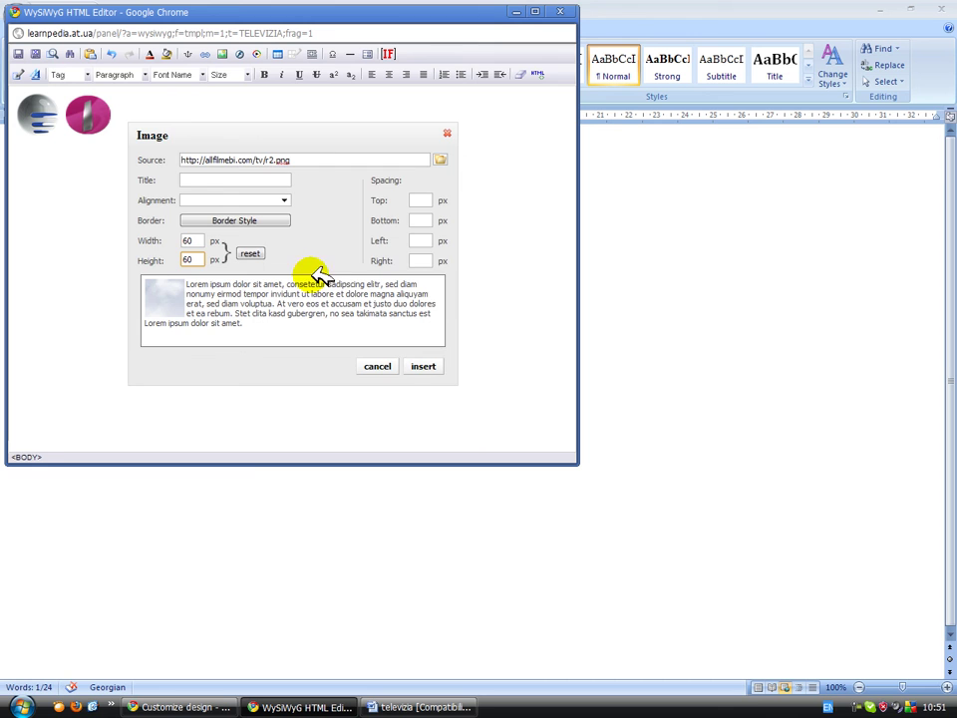
click(422, 366)
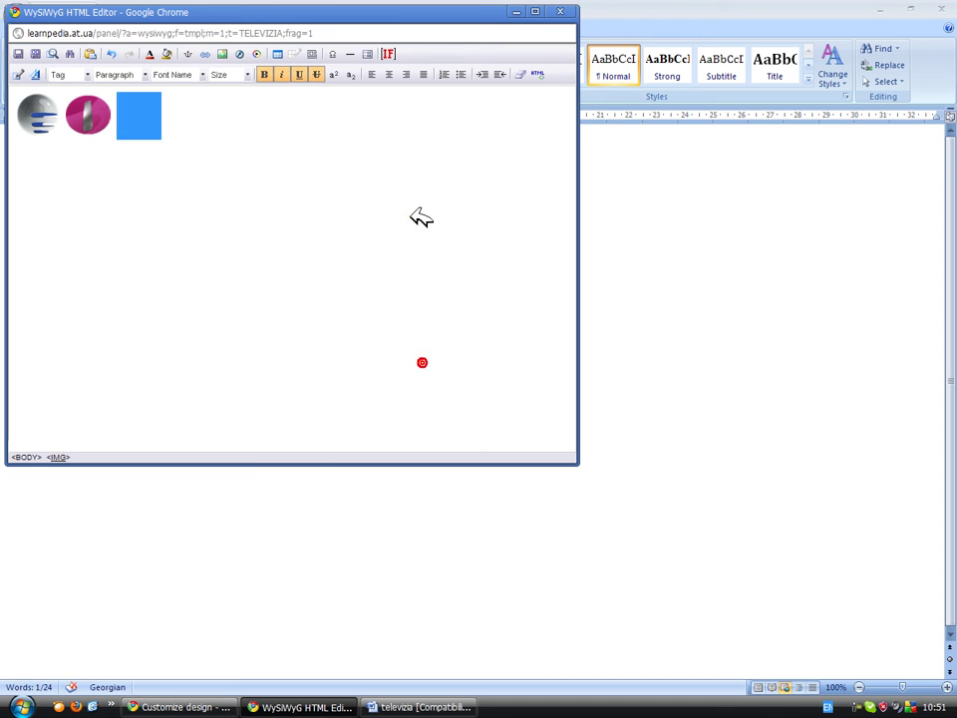
Copy the mze.png address from Word and insert it as the fourth, orange logo with its width set.
click(192, 145)
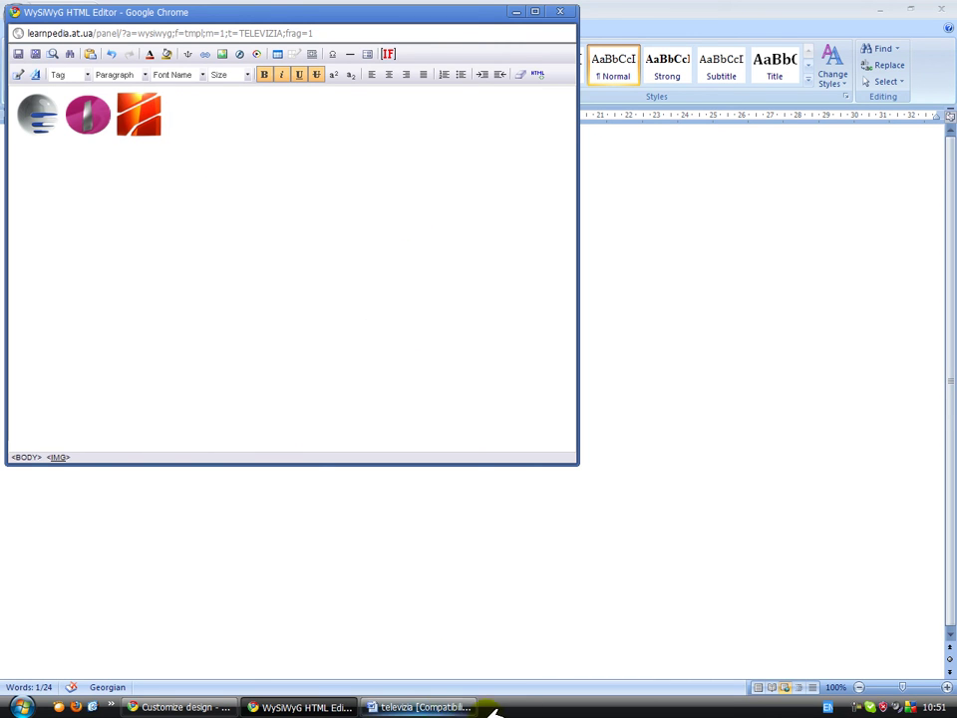
click(414, 707)
click(260, 265)
drag(58, 259, 239, 260)
click(182, 257)
drag(109, 264, 64, 259)
key(ctrl+c)
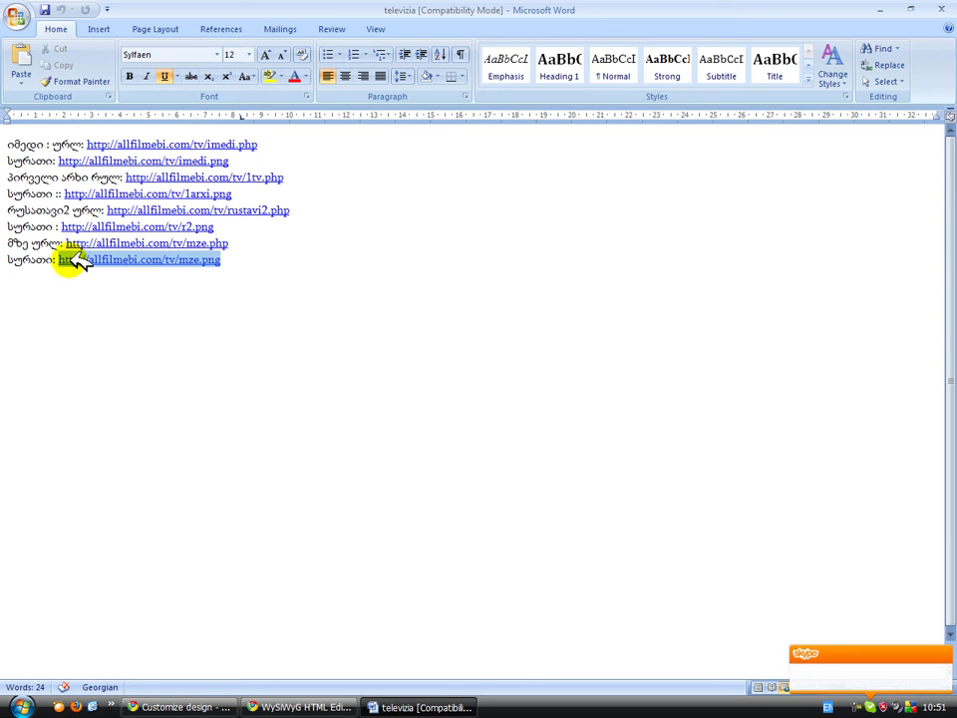
click(319, 705)
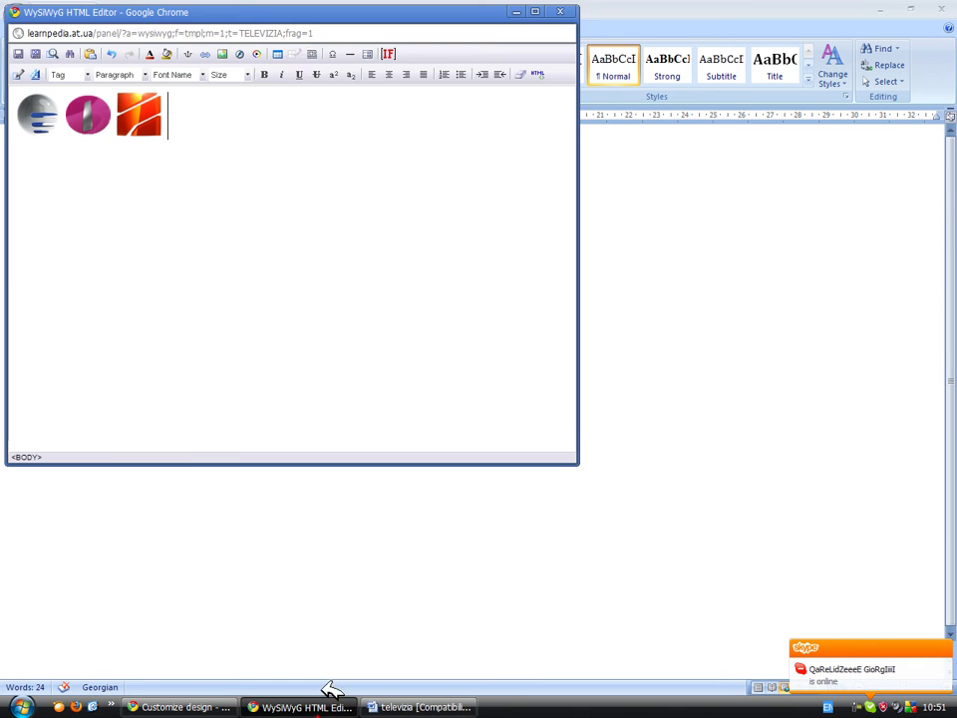
click(221, 54)
click(333, 160)
key(ctrl+v)
click(192, 241)
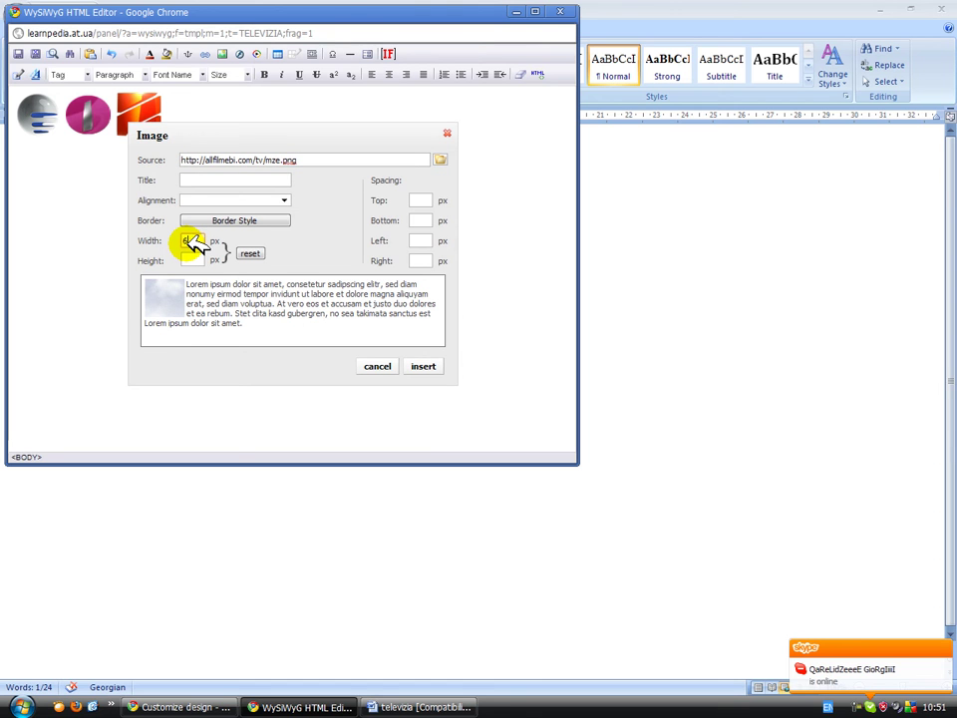
click(423, 366)
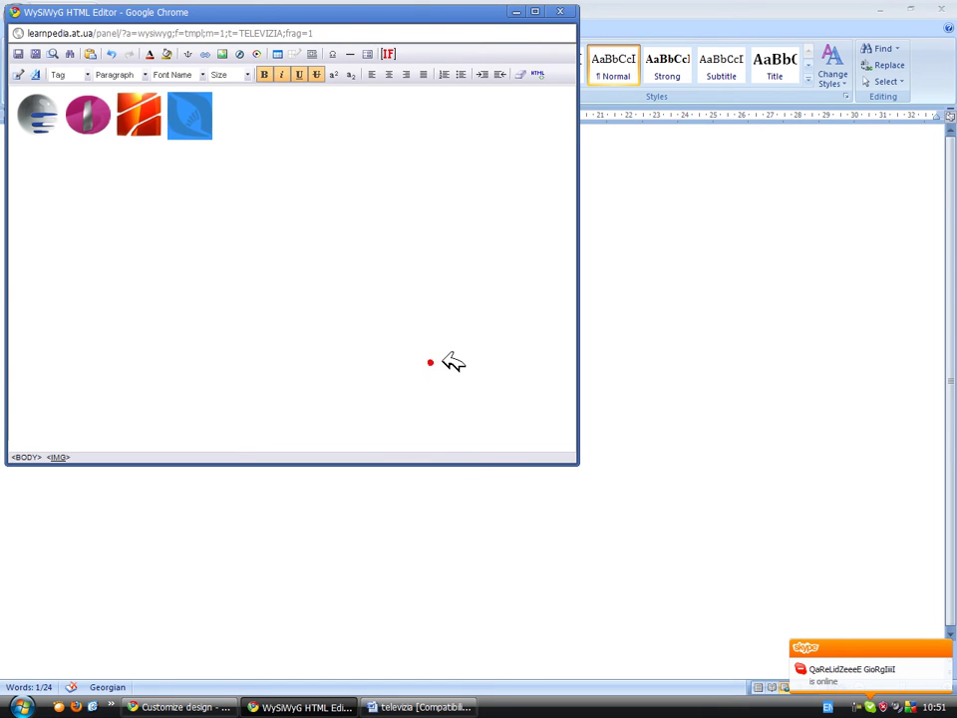
Check the third and first logos' image properties, then select the first logo for linking.
click(115, 205)
click(419, 707)
click(282, 256)
click(329, 707)
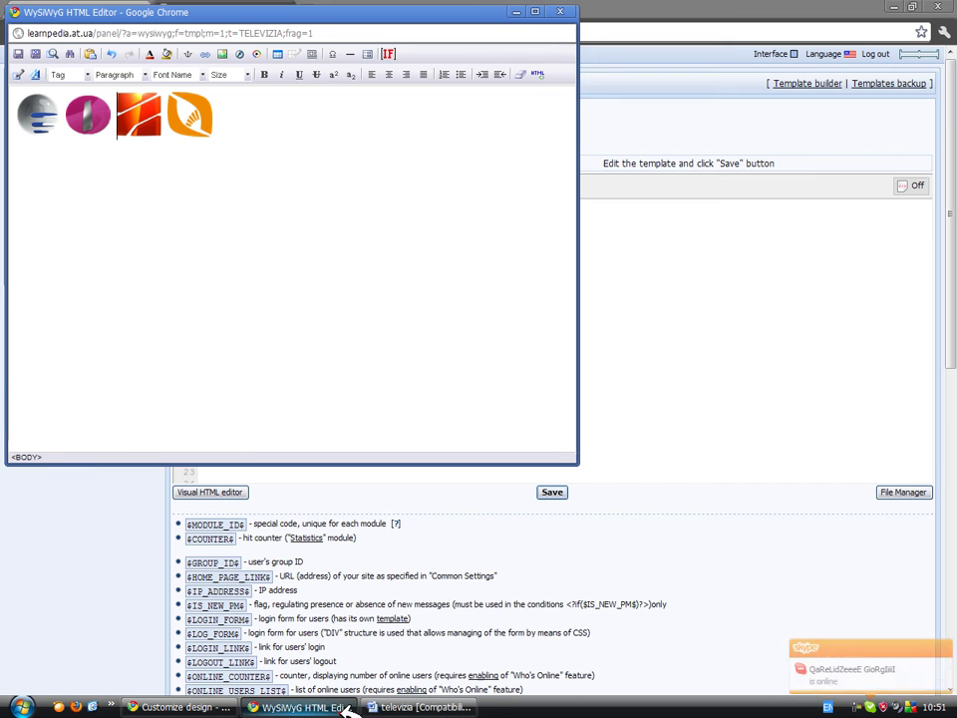
click(139, 120)
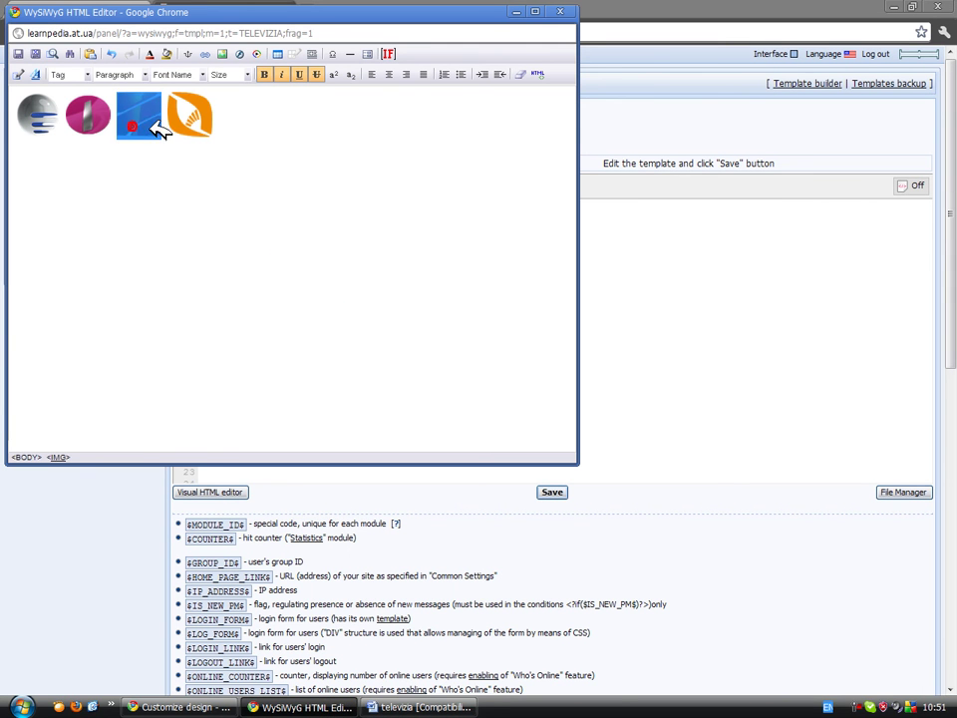
click(221, 54)
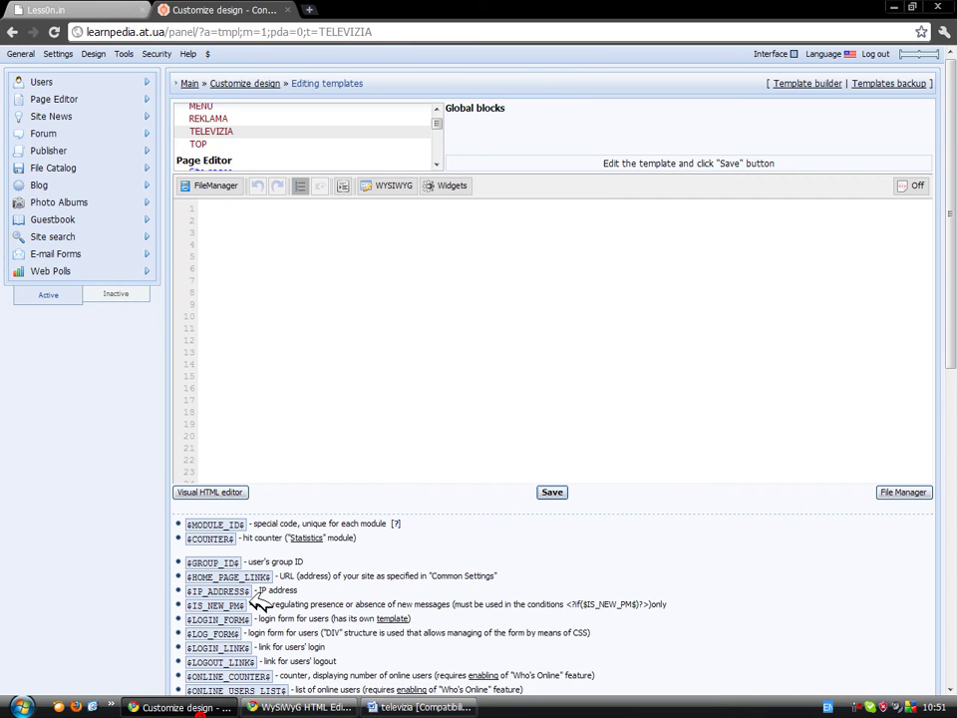
click(309, 707)
click(40, 113)
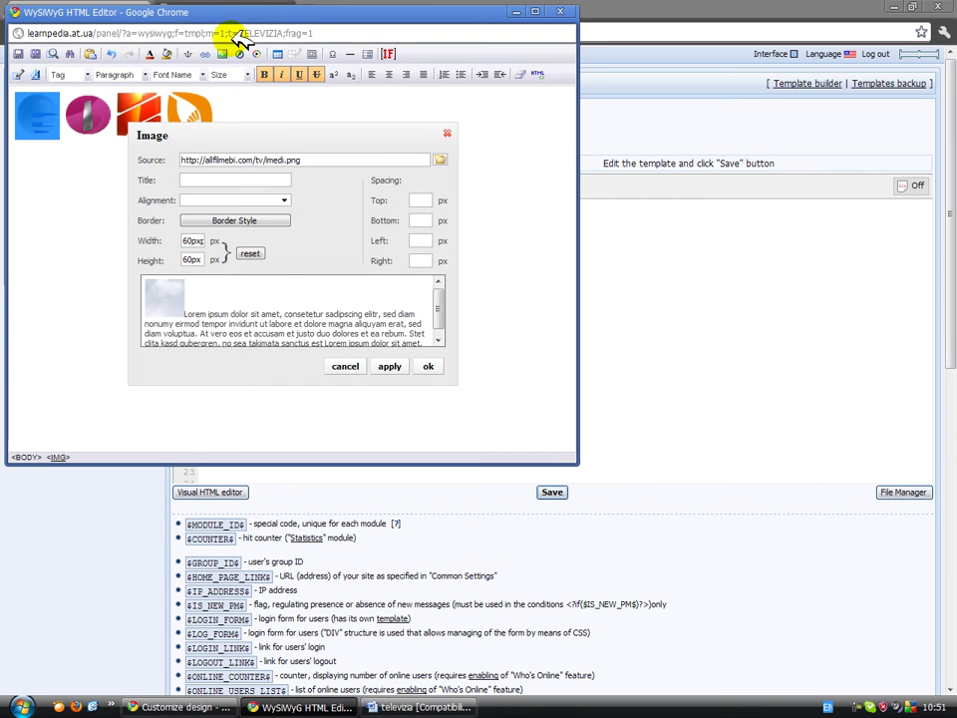
click(446, 132)
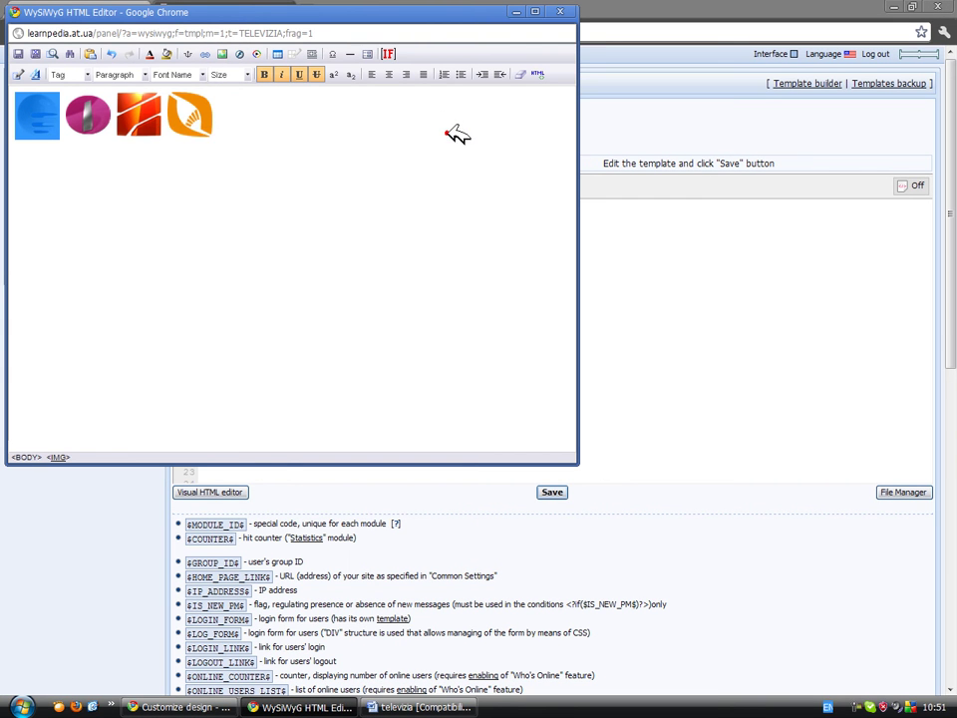
click(252, 133)
click(29, 112)
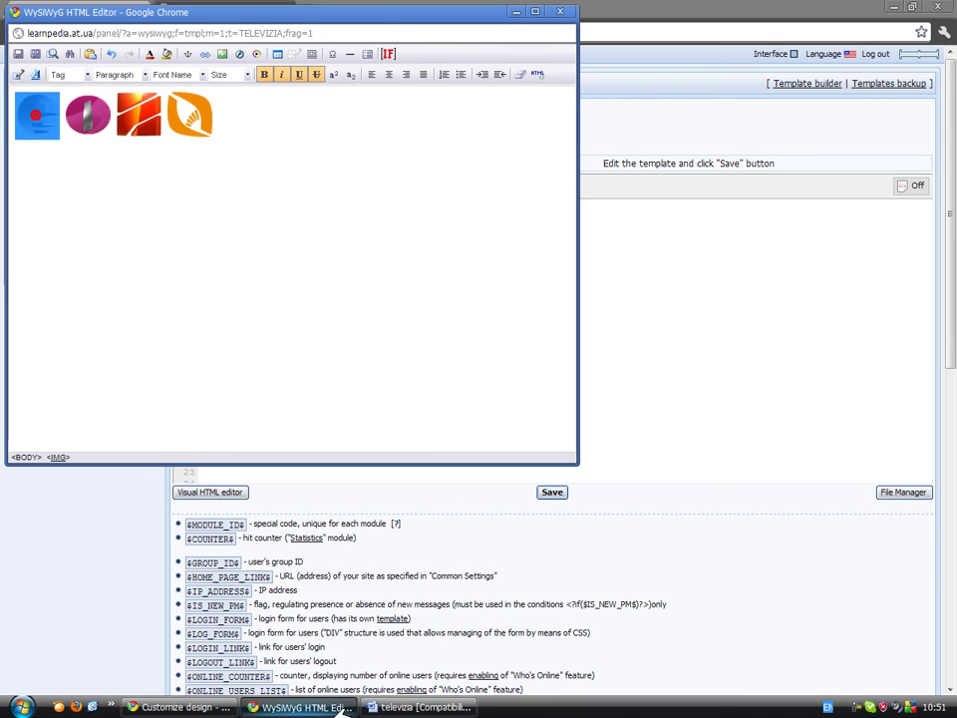
click(206, 53)
Link the first logo to the imedi.php page address copied from Word.
click(399, 708)
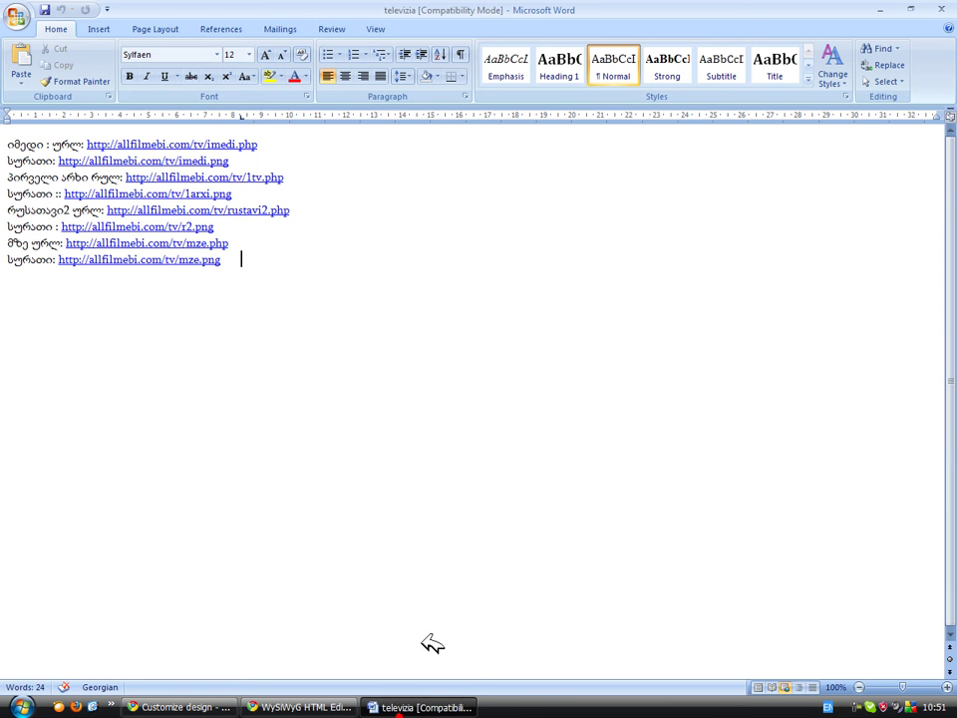
mouse_move(258, 145)
mouse_down()
mouse_move(166, 132)
mouse_move(87, 144)
mouse_up()
key(ctrl+c)
click(344, 708)
click(363, 224)
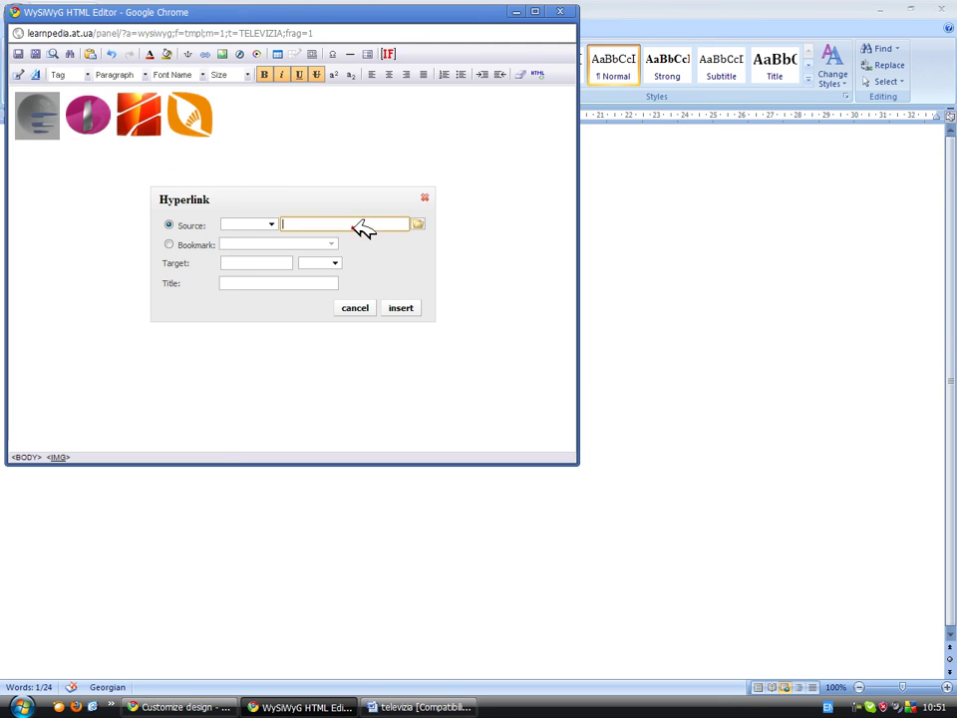
key(ctrl+v)
click(403, 309)
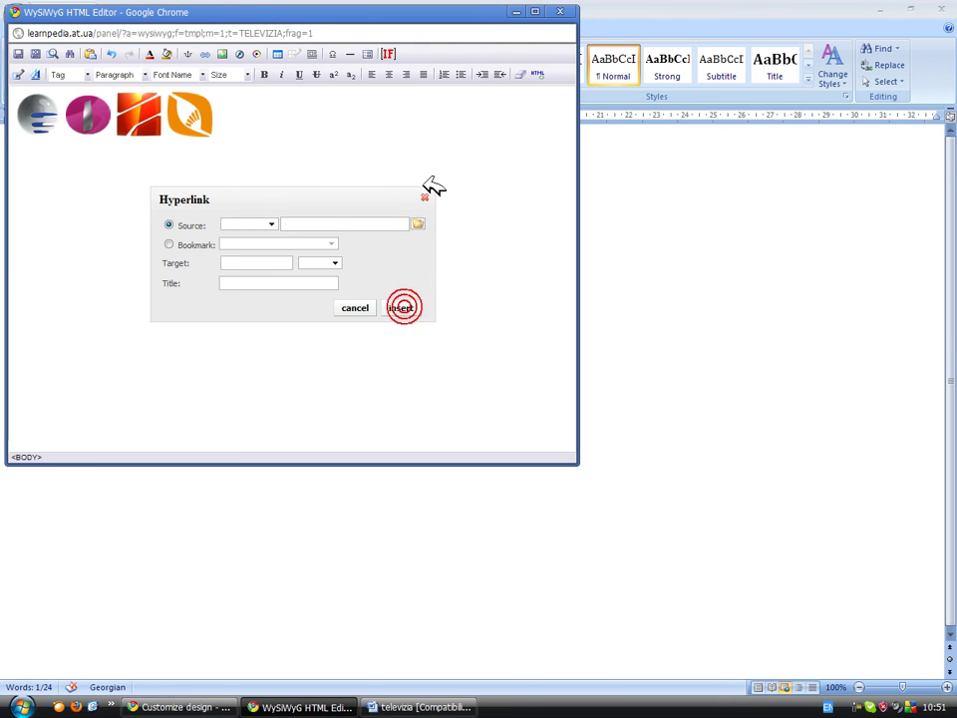
click(424, 197)
click(37, 115)
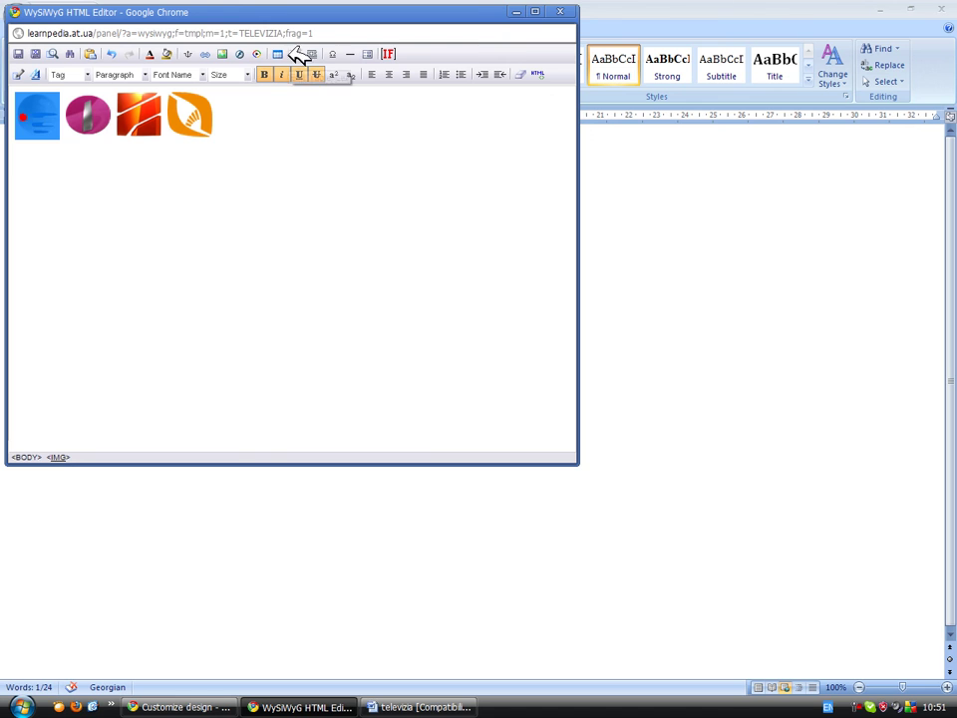
click(202, 53)
click(356, 228)
key(ctrl+v)
click(403, 307)
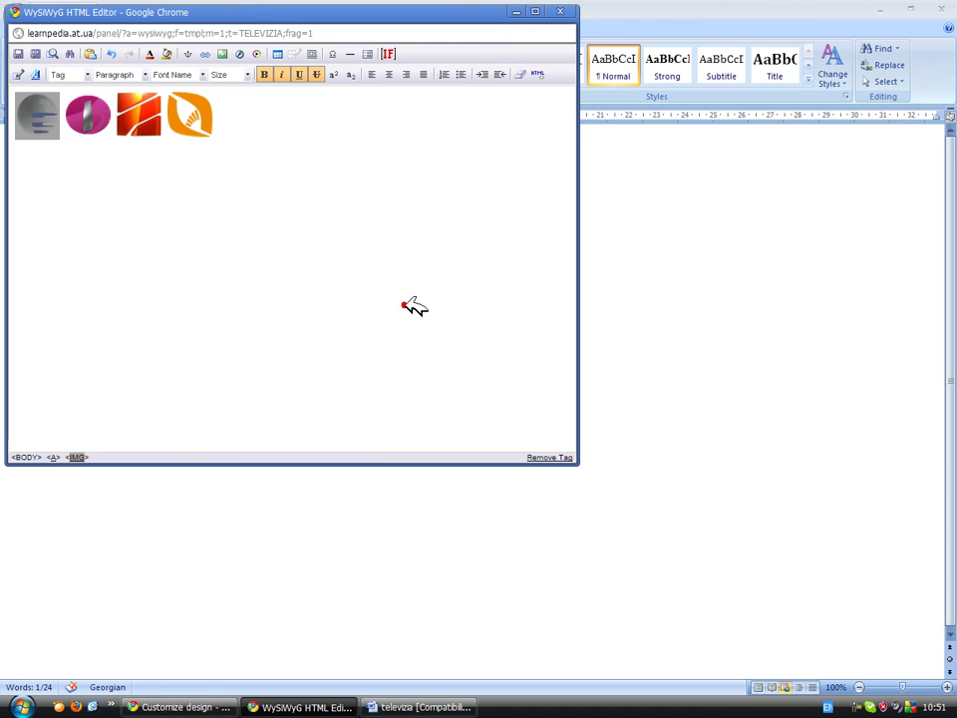
Link the second logo to the 1tv.php page address.
click(88, 117)
click(418, 707)
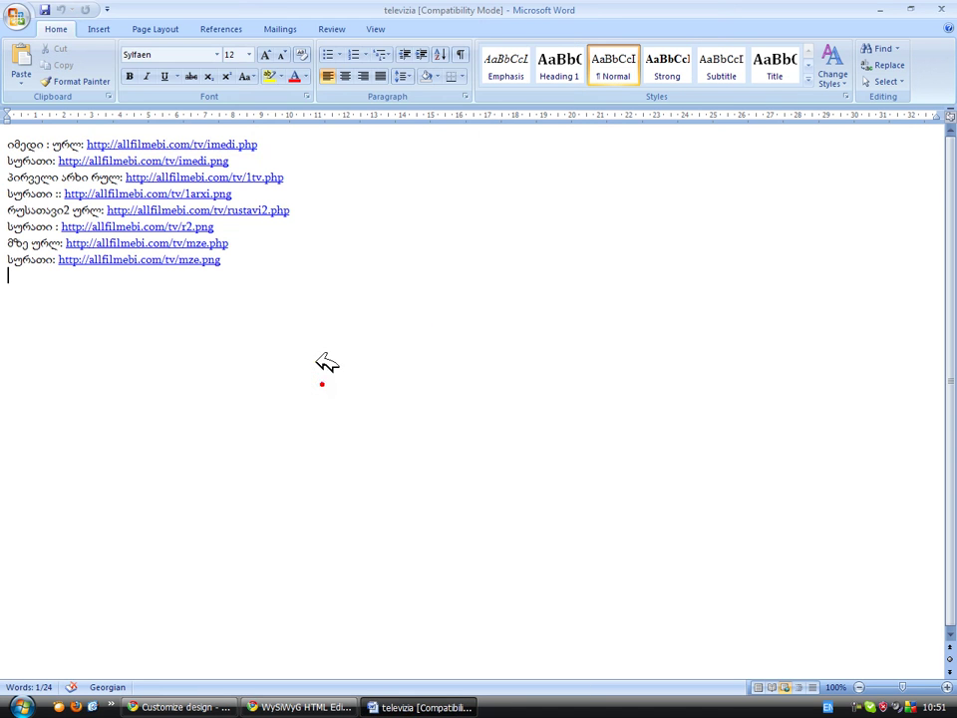
drag(303, 176, 196, 171)
key(ctrl+c)
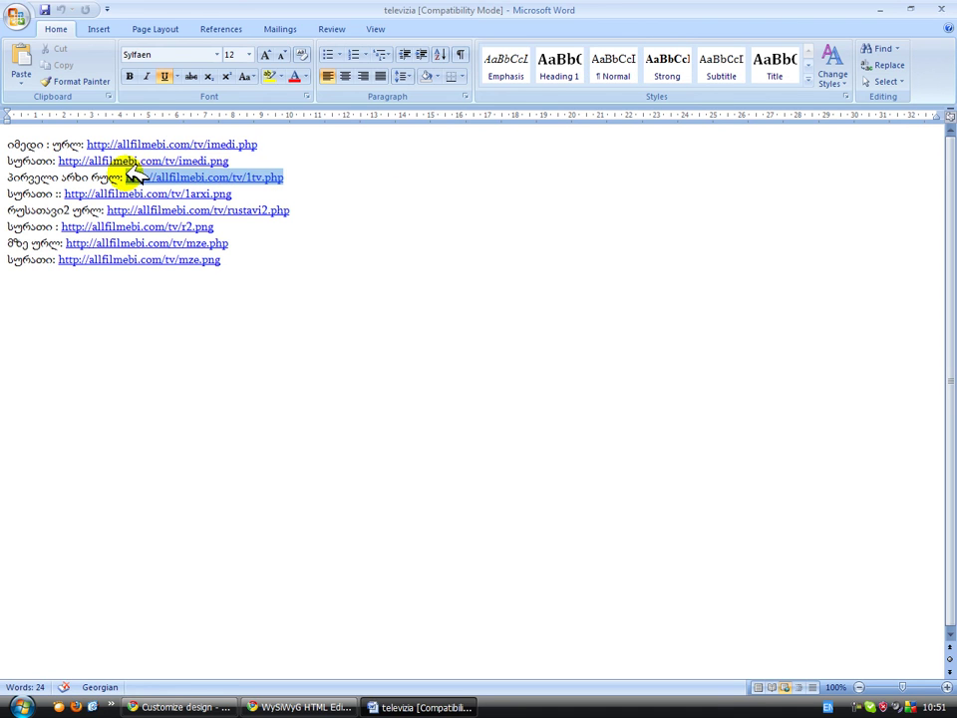
click(299, 707)
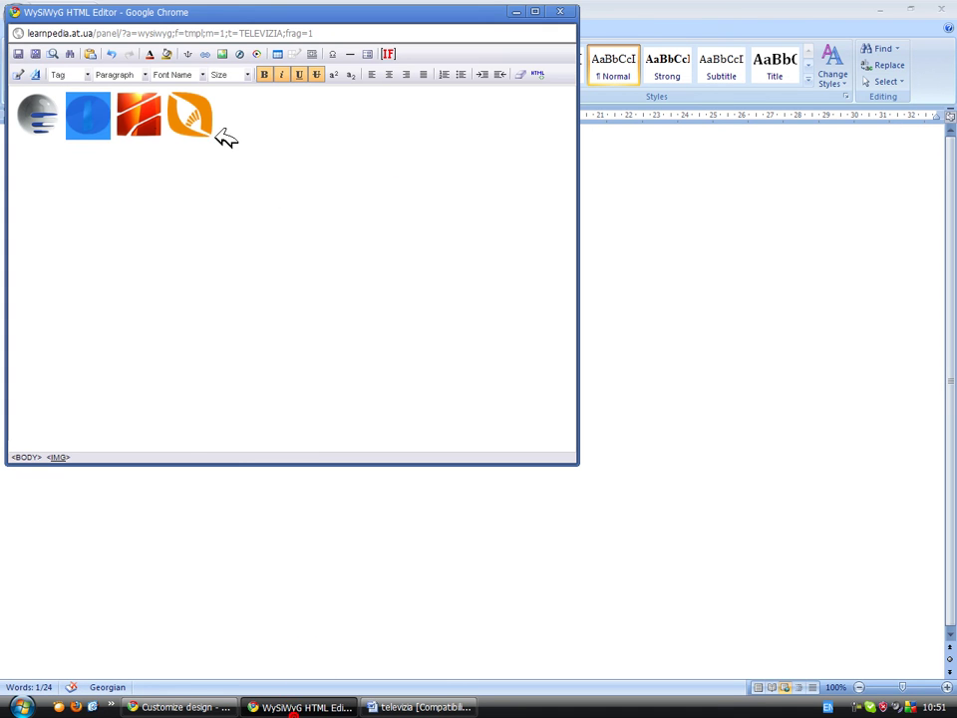
click(204, 54)
key(ctrl+v)
click(409, 308)
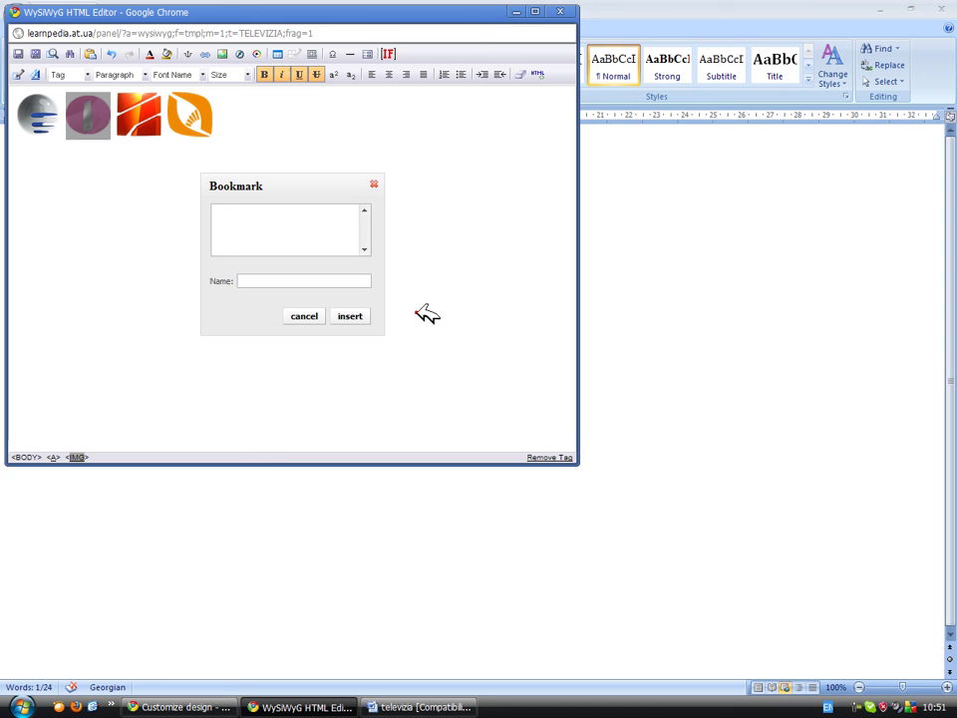
click(377, 184)
Link the third logo to the rustavi2.php page address.
click(137, 110)
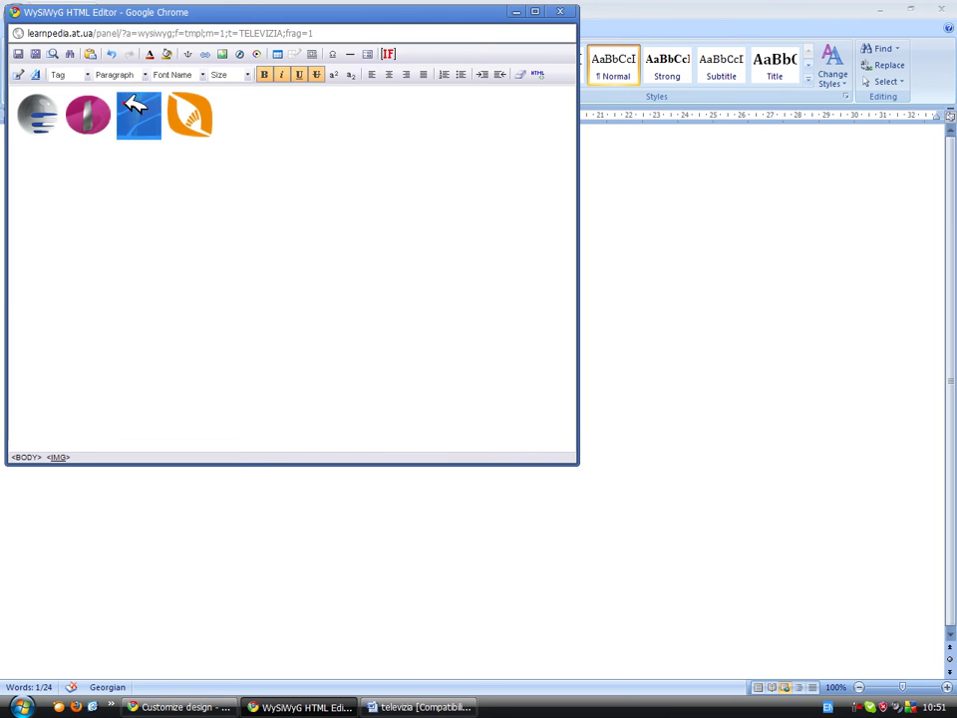
click(423, 707)
click(249, 224)
drag(295, 211, 129, 210)
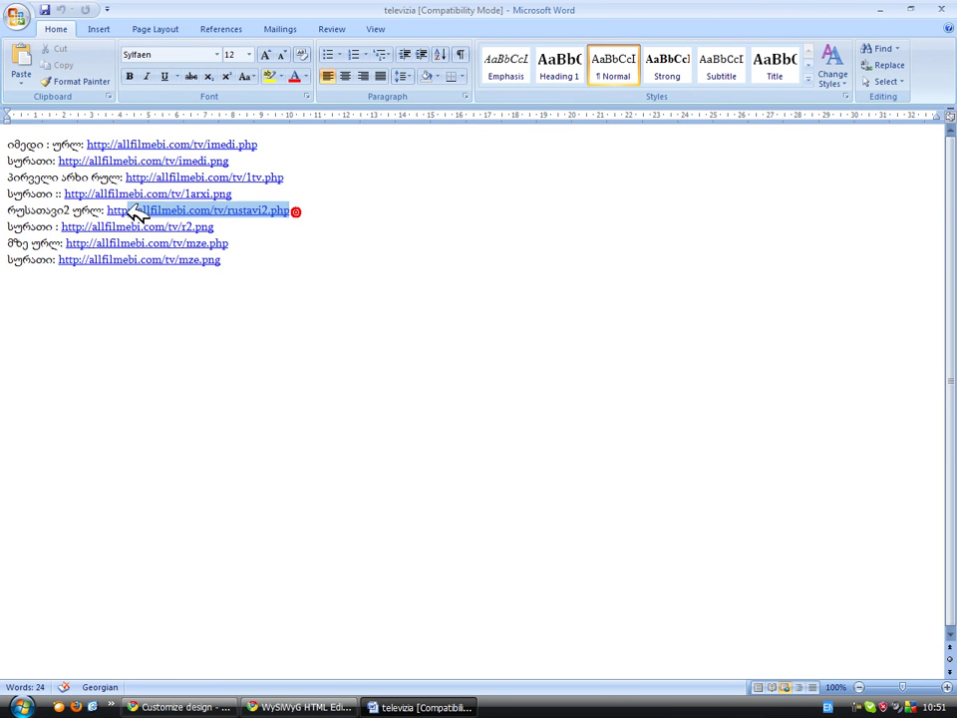
click(304, 707)
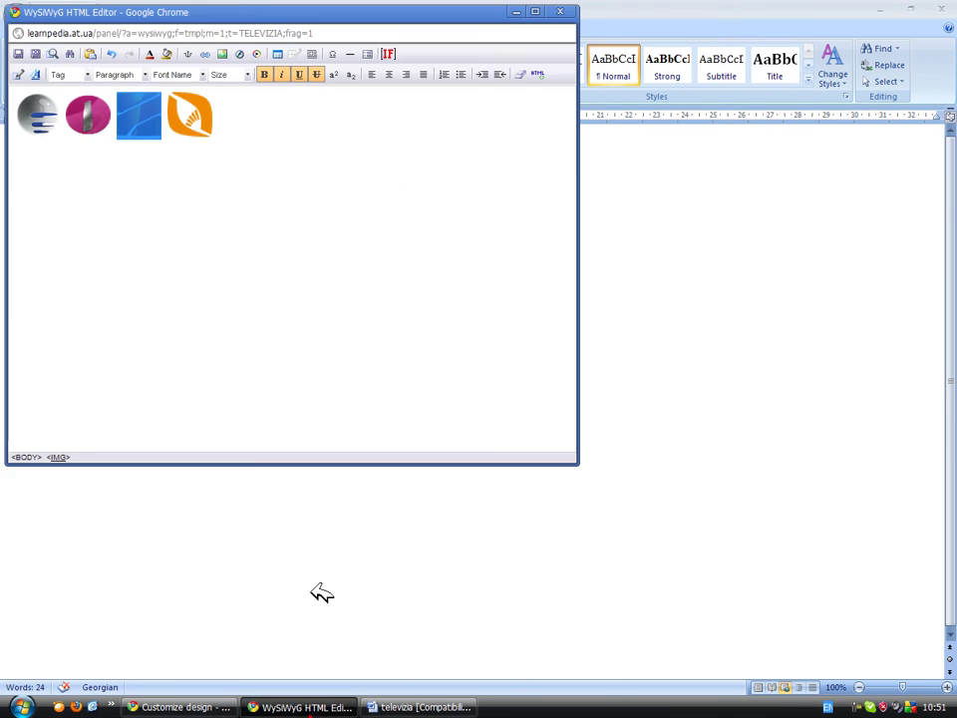
click(213, 56)
key(ctrl+v)
click(404, 307)
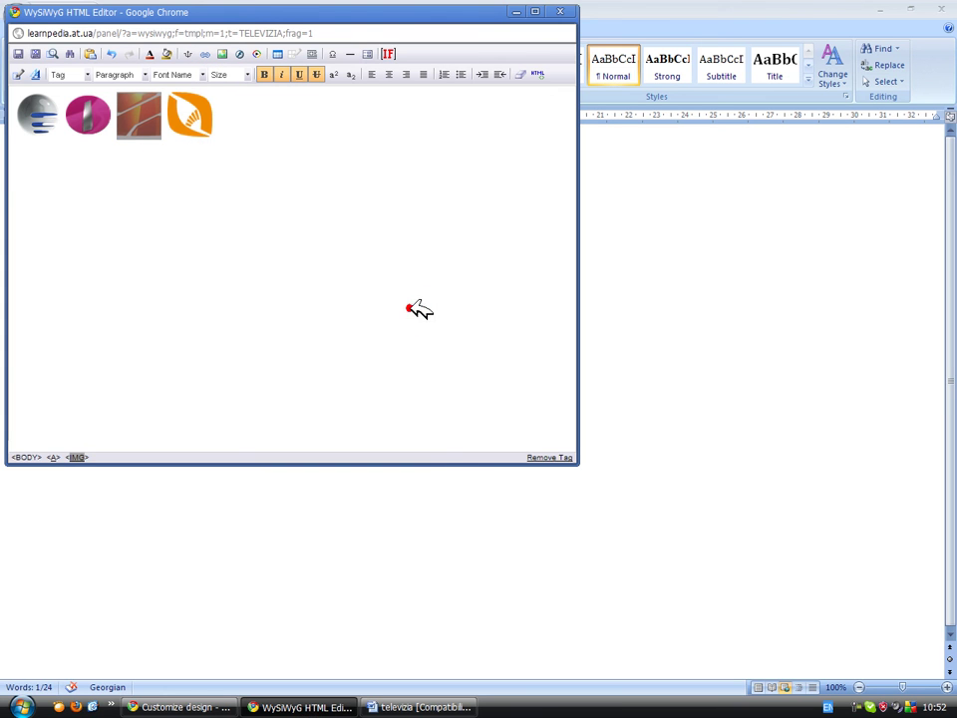
Link the fourth logo to the mze.php page address.
click(190, 118)
click(439, 705)
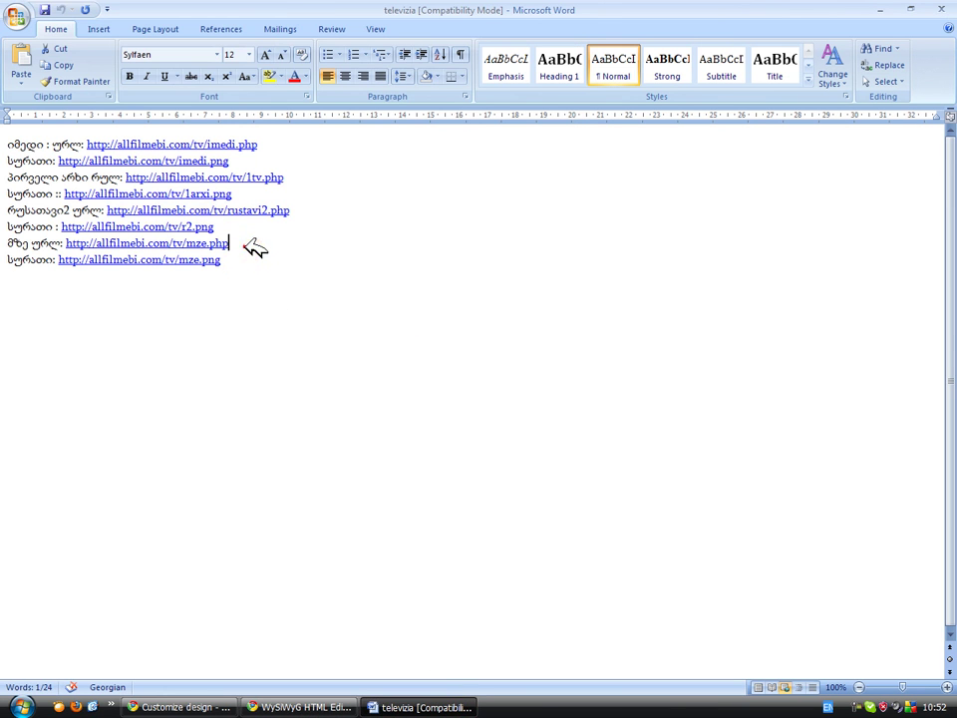
drag(249, 244, 105, 245)
key(alt+Tab)
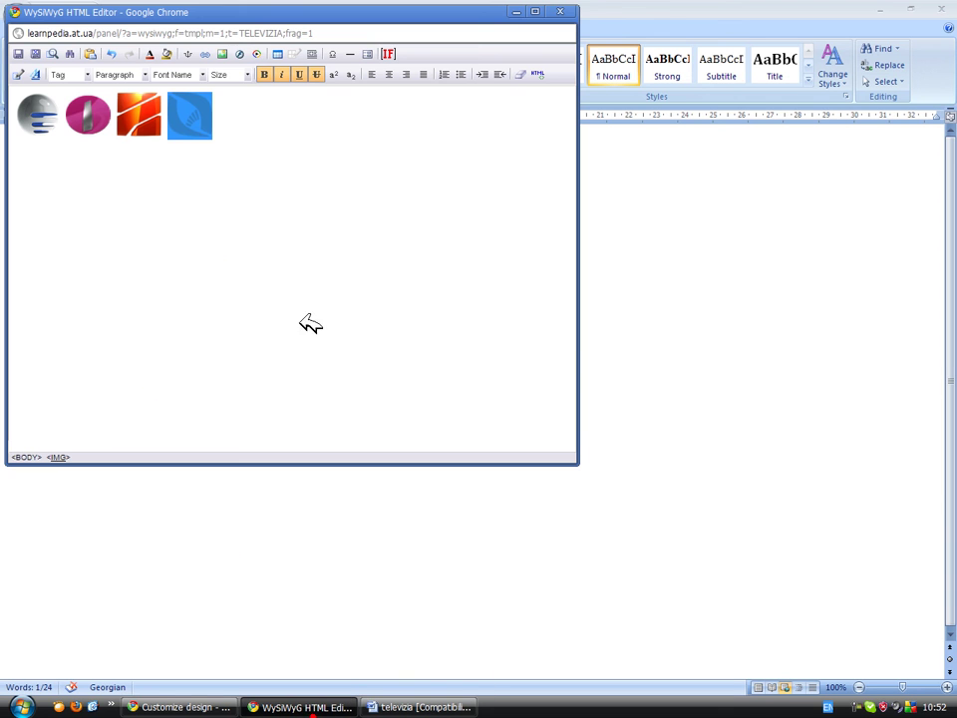
click(256, 54)
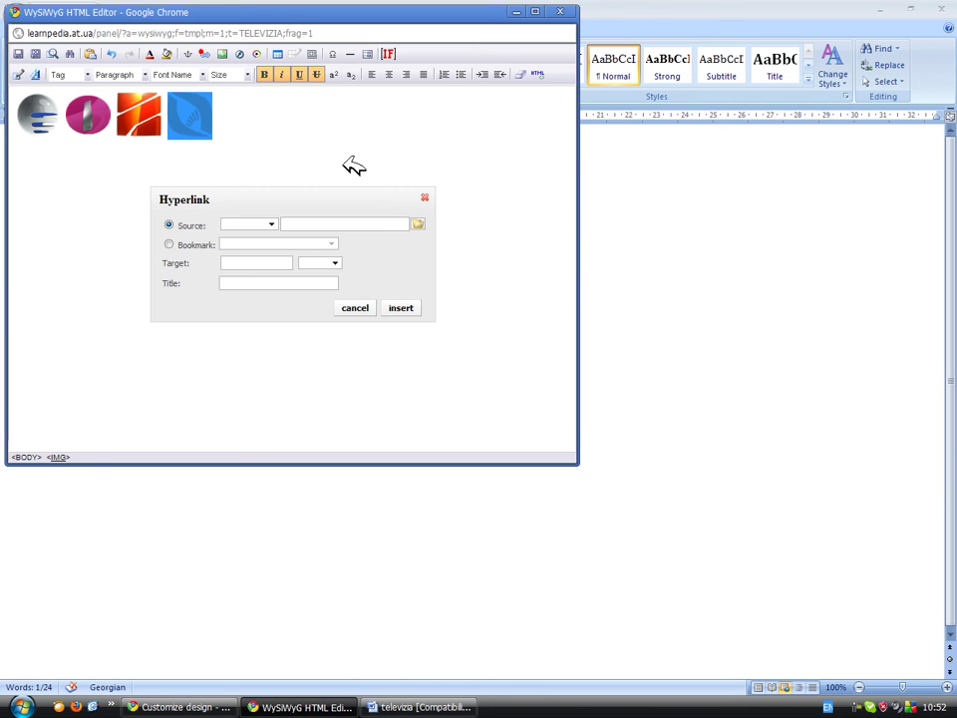
click(411, 307)
Close the visual editor, minimise Word, and save the TELEVIZIA block template.
click(60, 77)
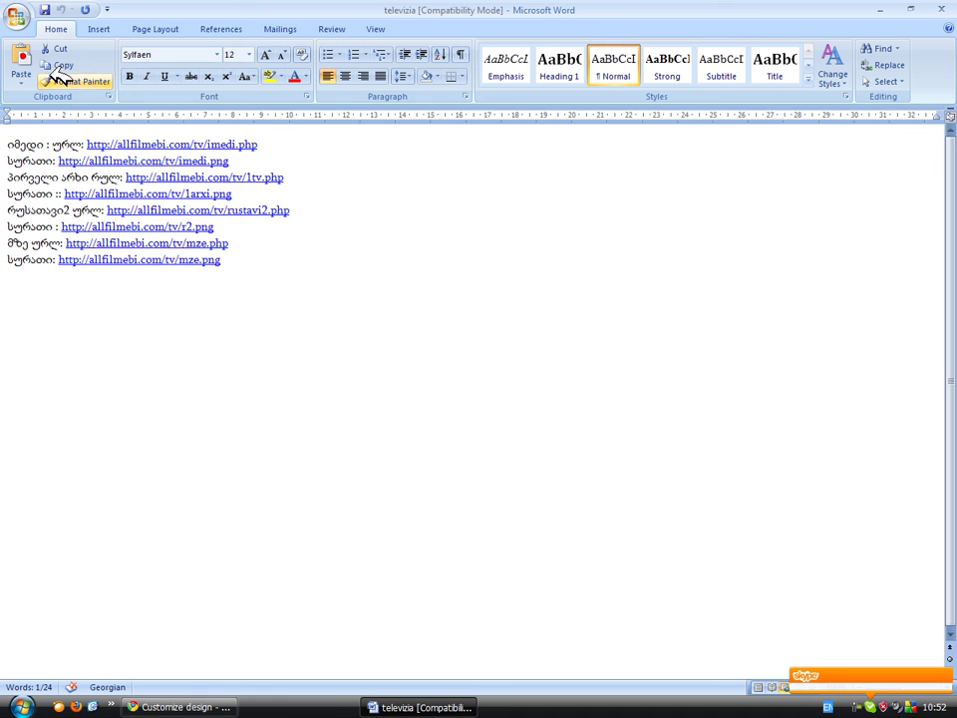
click(317, 708)
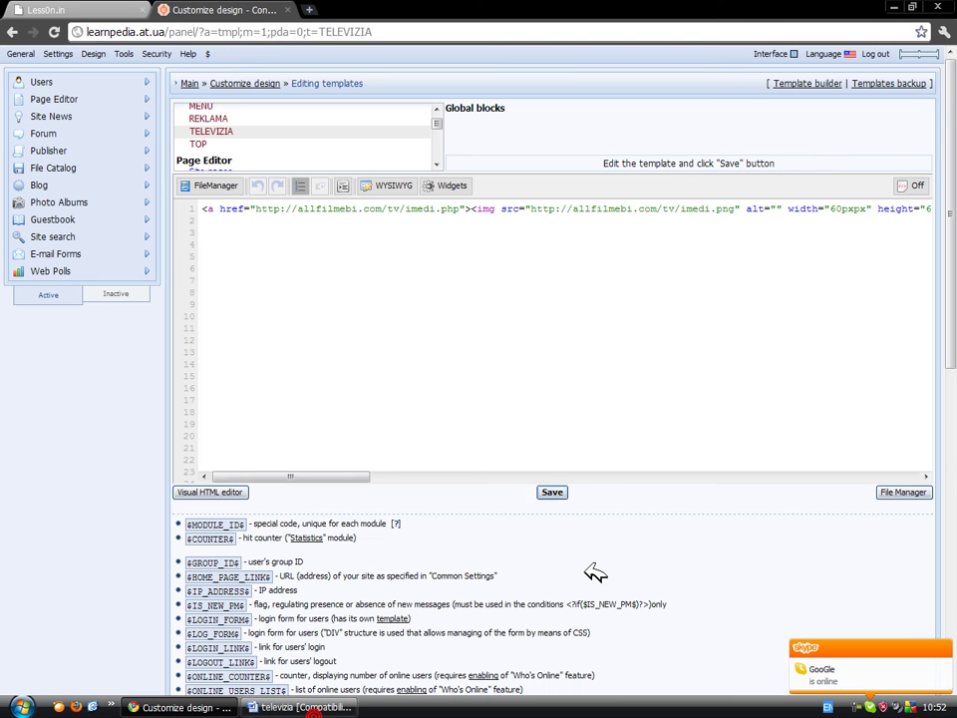
click(555, 491)
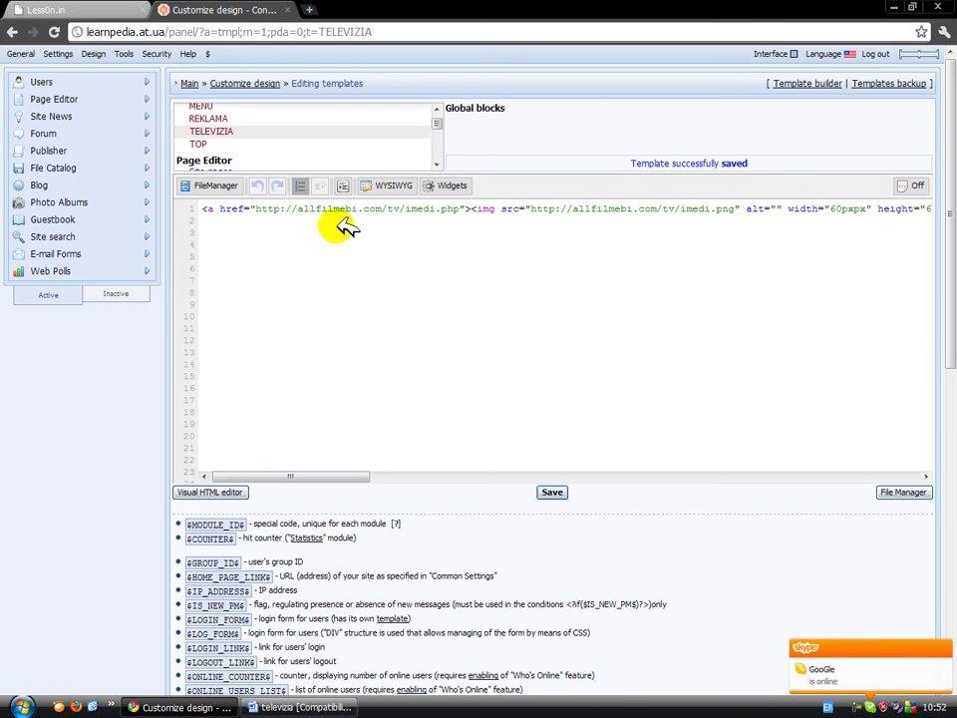
scroll(352, 129, down, 5)
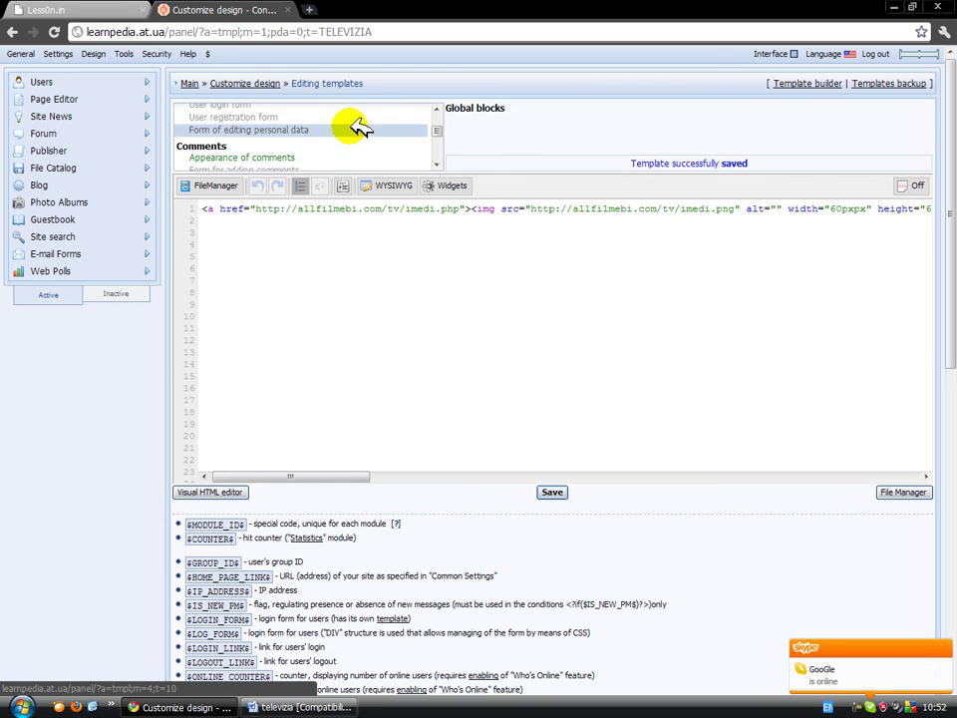
scroll(413, 128, down, 3)
Switch to the Less0n.in site tab and scroll back to the top of the page.
click(45, 9)
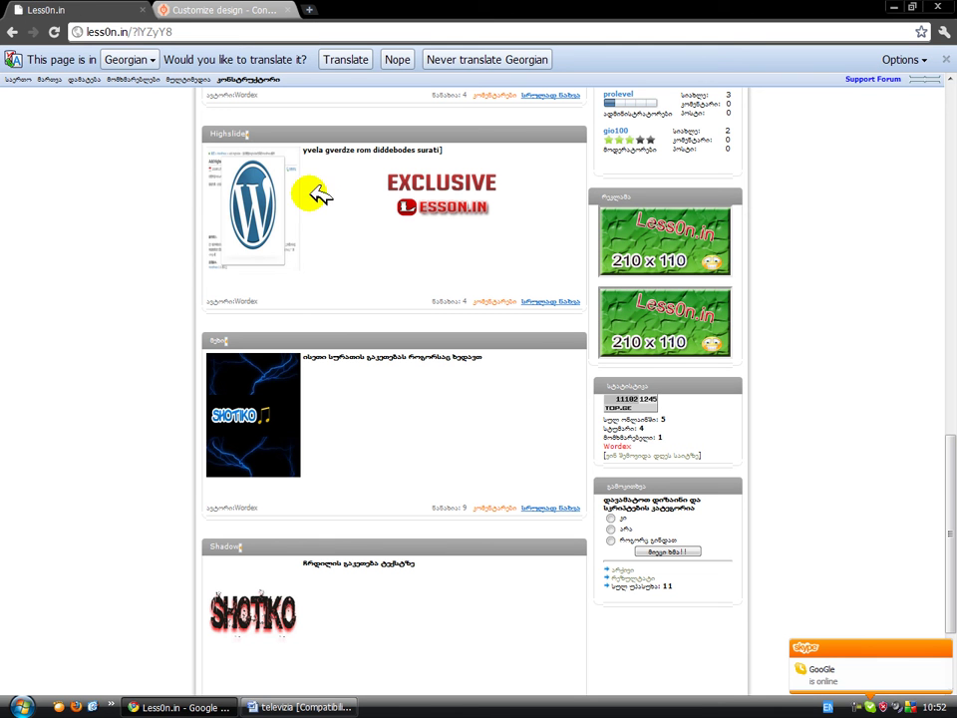
scroll(278, 282, up, 3)
scroll(271, 278, up, 4)
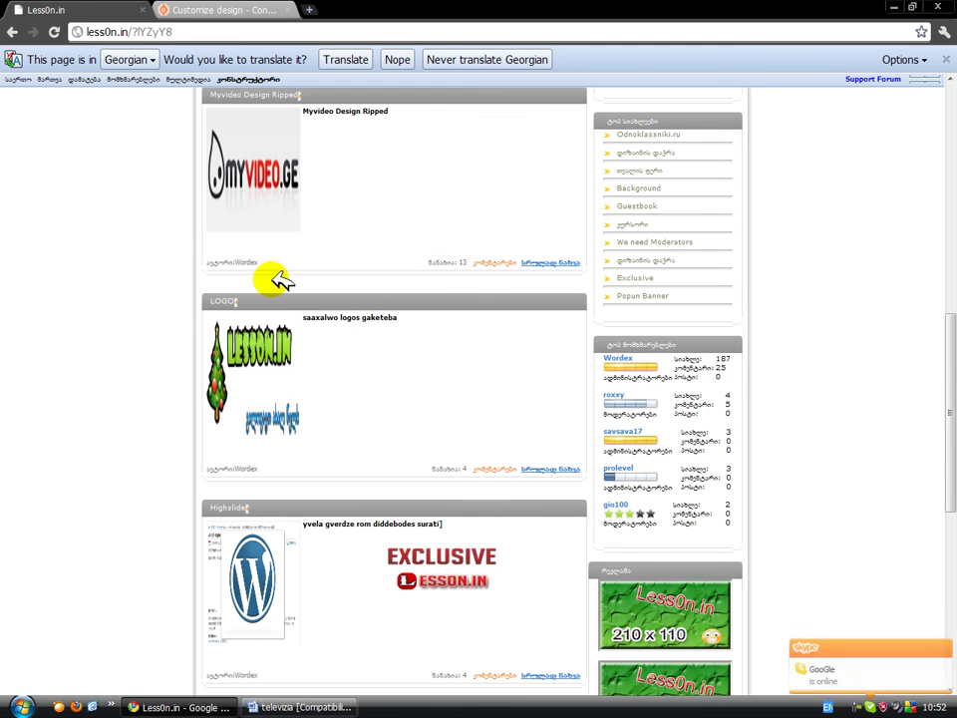
Type the $GLOBAL_TELEVIZIA$ block code in a spare new tab, then close that tab.
click(308, 10)
text($GLOBAL_)
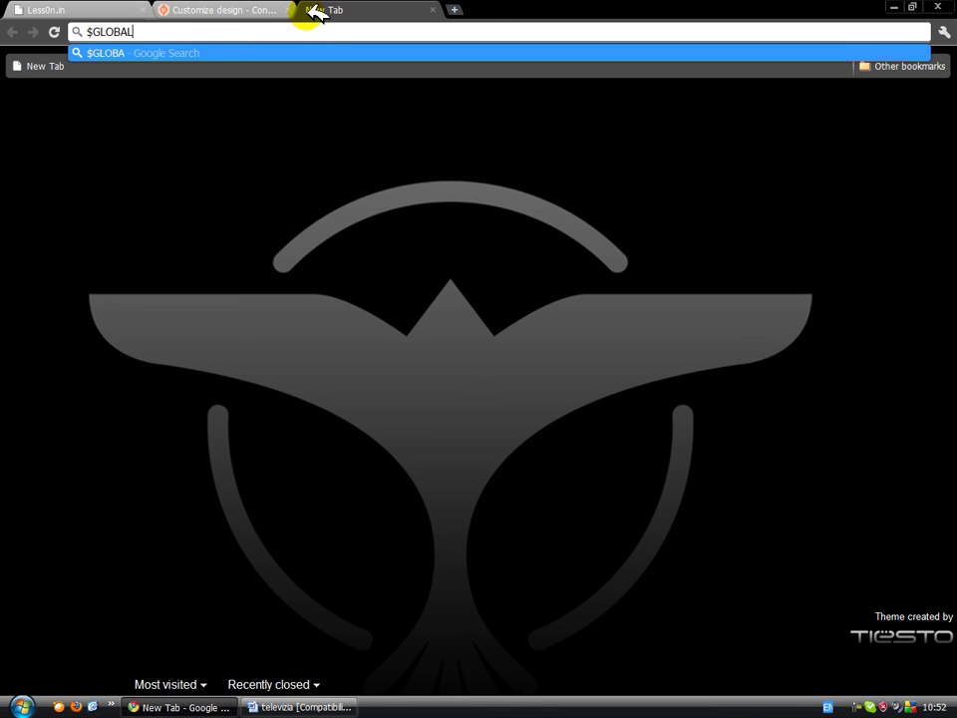
text(TELE)
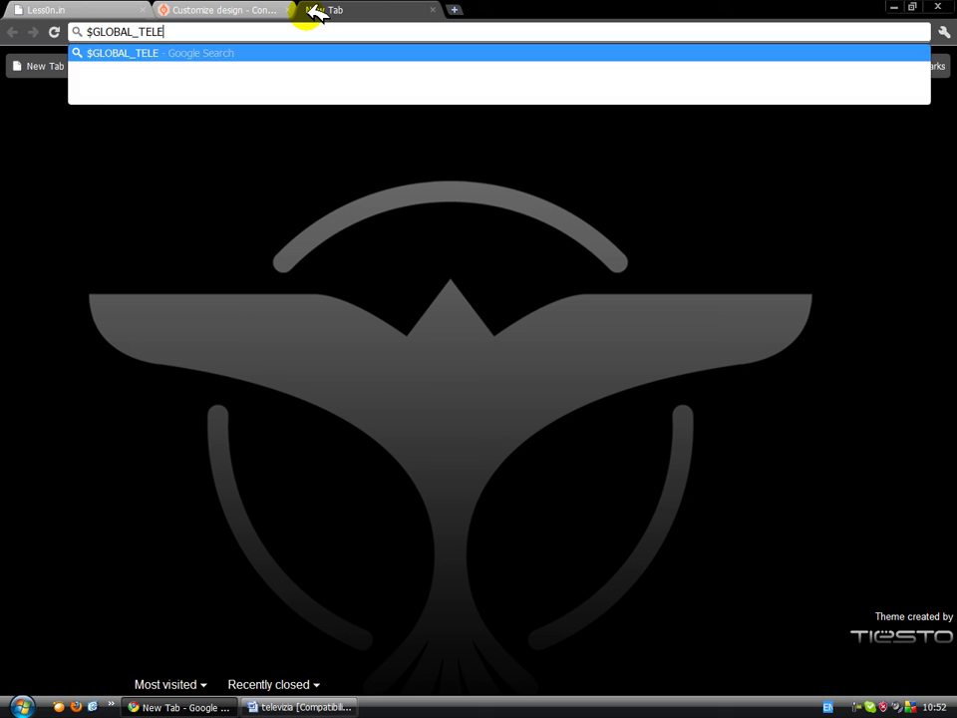
text(VIZIA)
click(262, 36)
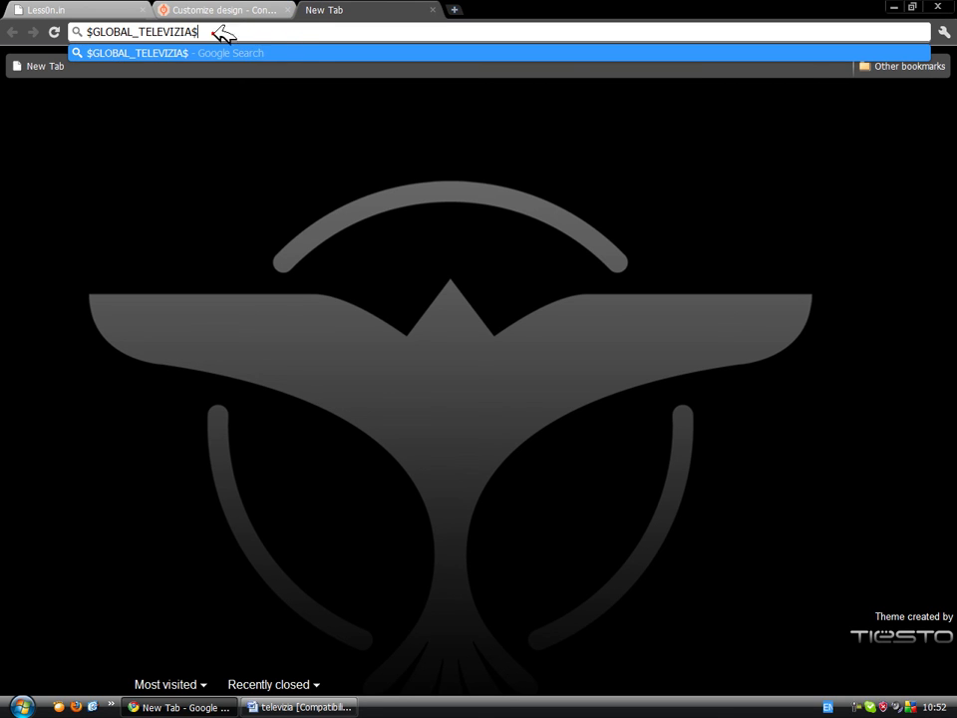
click(158, 134)
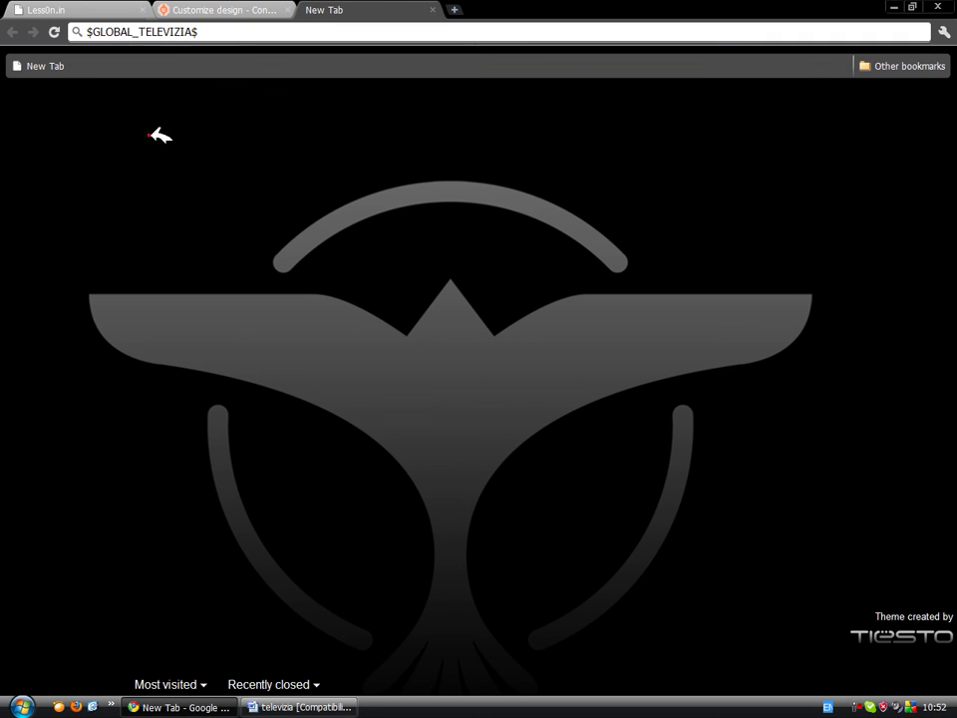
click(433, 10)
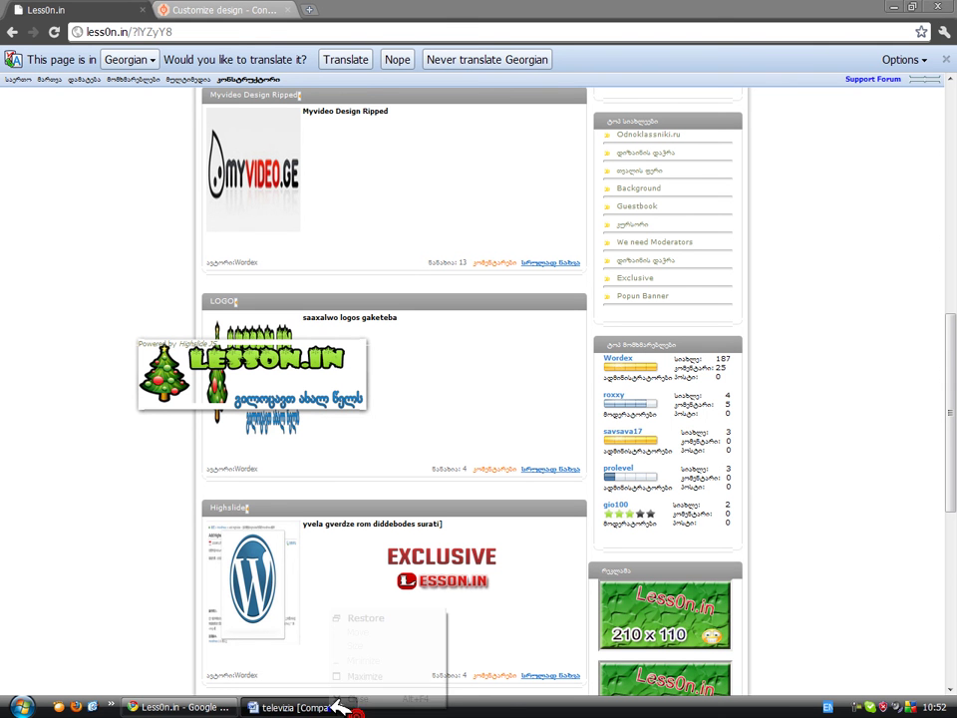
click(309, 623)
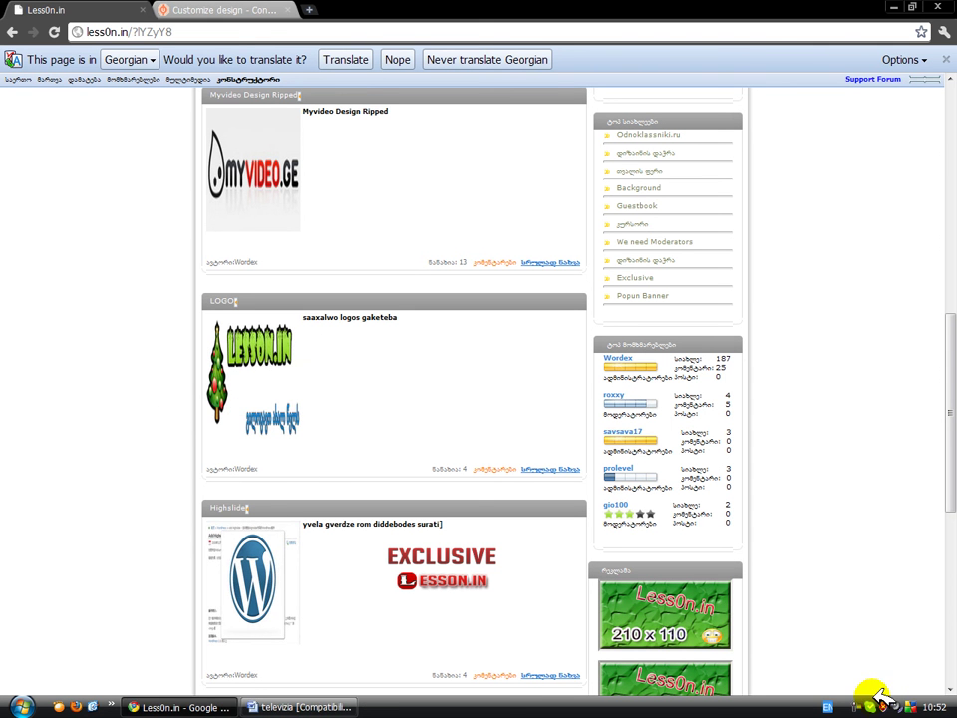